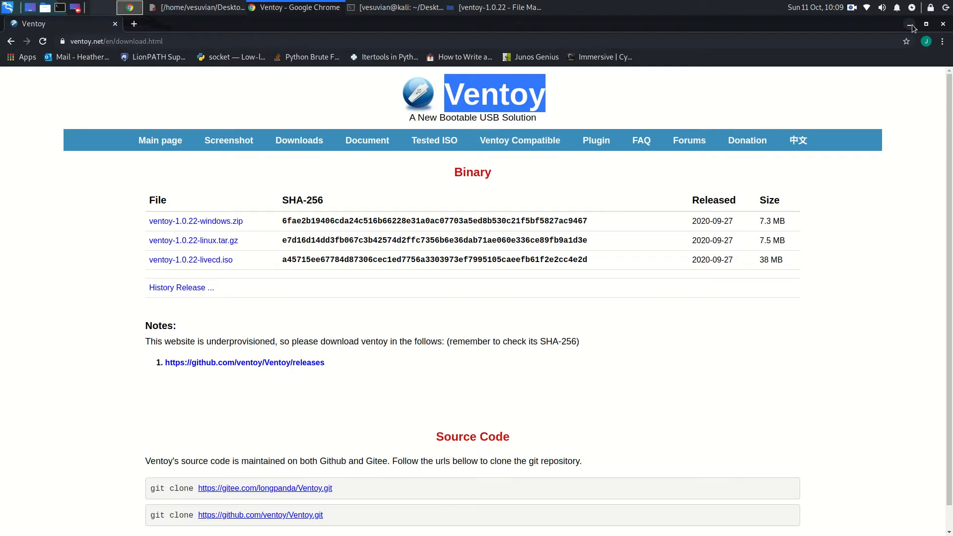
{"action": "left_click", "coordinate": [912, 25]}
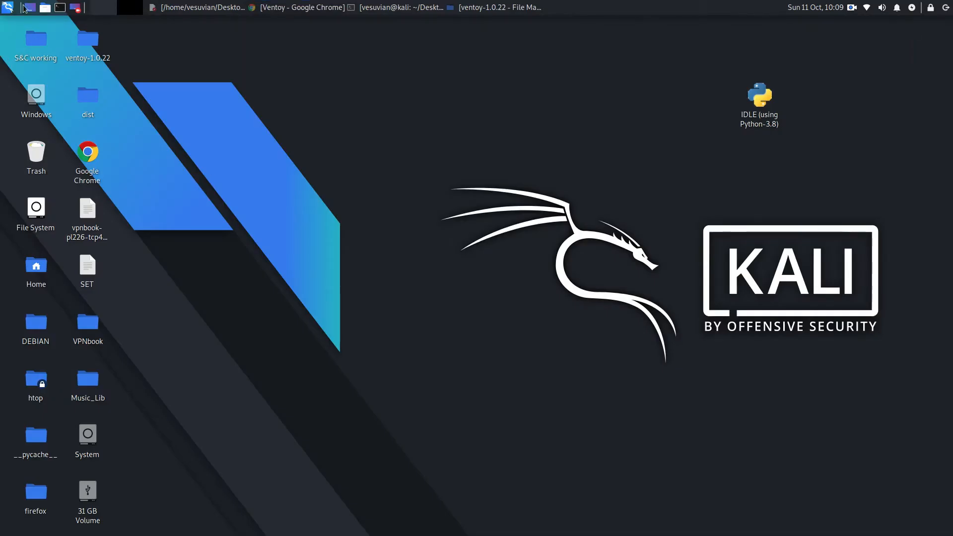
{"action": "left_click", "coordinate": [45, 7]}
{"action": "left_click", "coordinate": [276, 79]}
{"action": "left_click", "coordinate": [308, 10]}
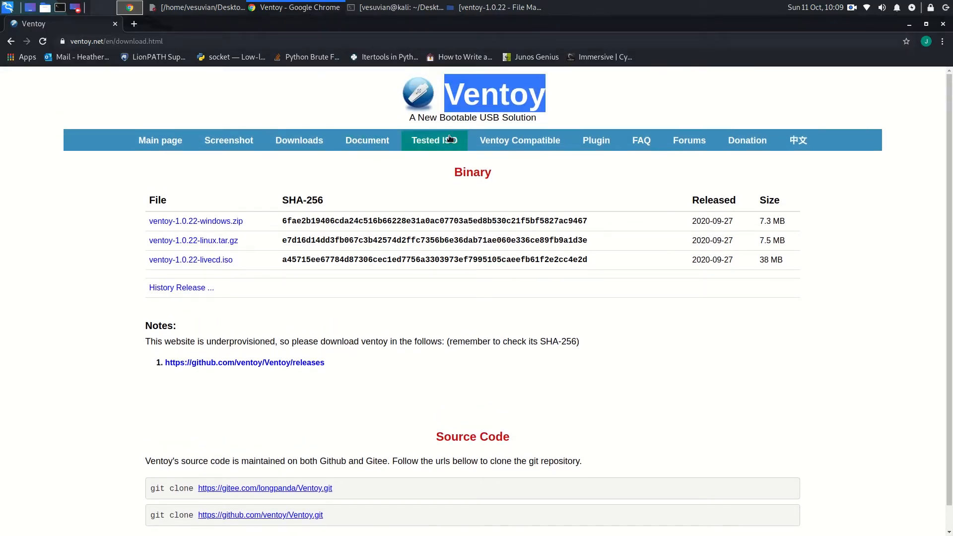
Step: Open the Ventoy site's Screenshot page and look through the boot menu examples for the different ISO images
{"action": "left_click", "coordinate": [237, 140]}
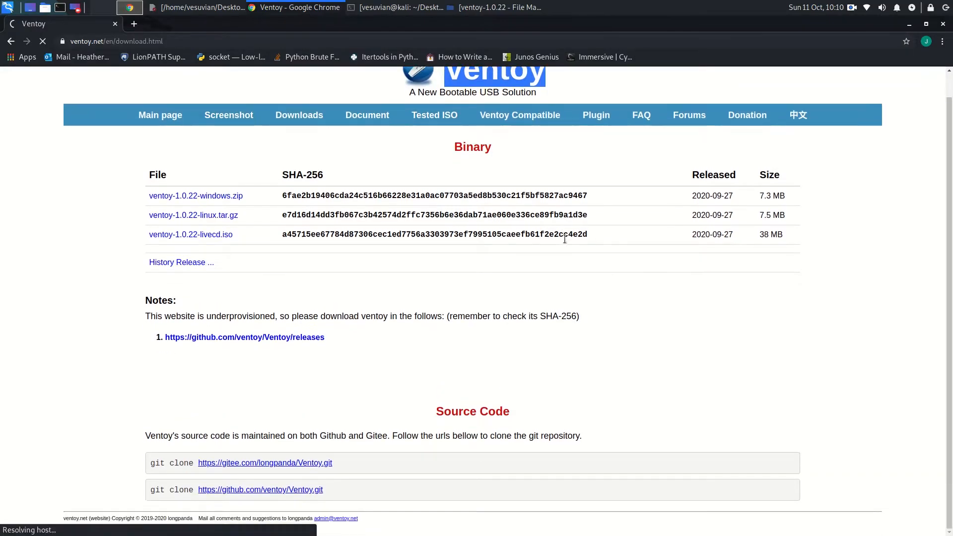
{"action": "scroll", "coordinate": [522, 231], "scroll_direction": "down", "scroll_amount": 5}
{"action": "scroll", "coordinate": [522, 231], "scroll_direction": "up", "scroll_amount": 3}
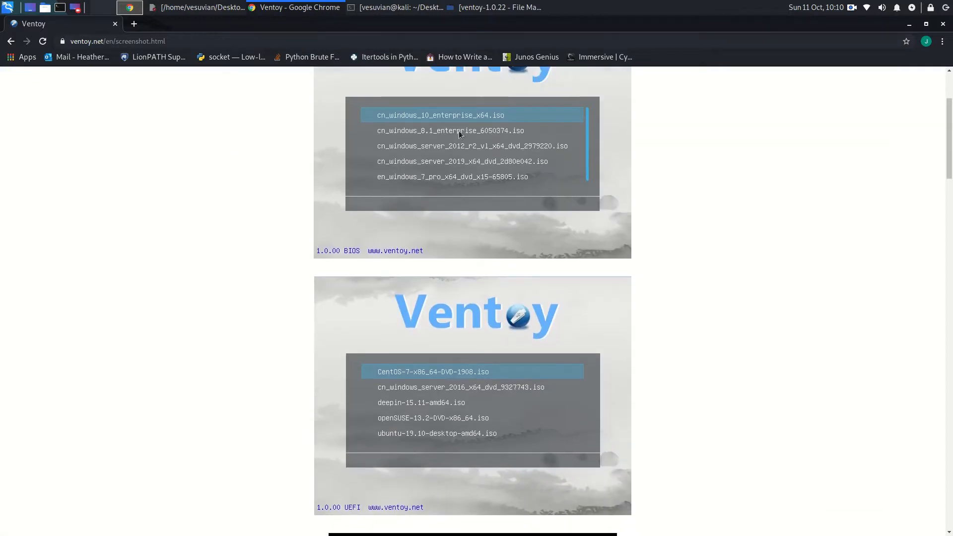
{"action": "scroll", "coordinate": [465, 182], "scroll_direction": "down", "scroll_amount": 2}
{"action": "scroll", "coordinate": [465, 181], "scroll_direction": "down", "scroll_amount": 15}
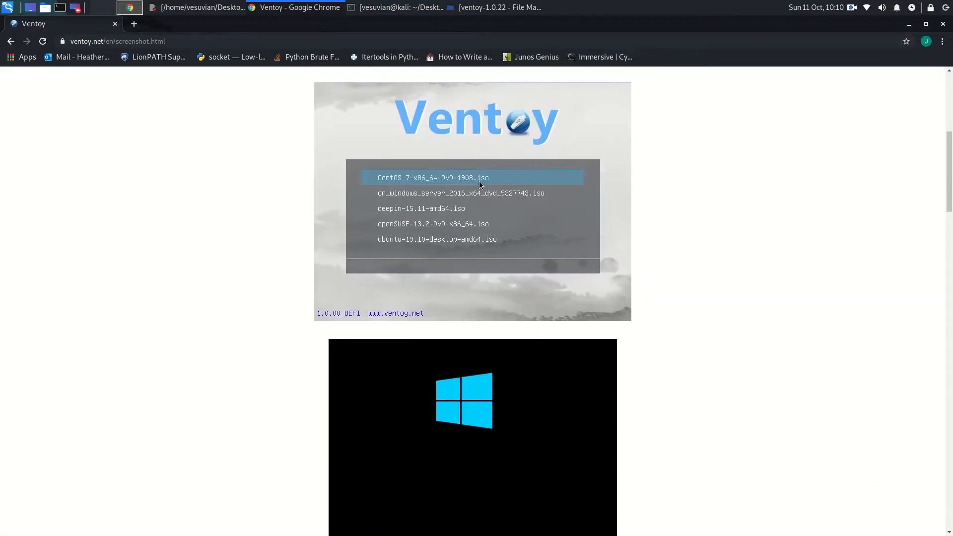
{"action": "scroll", "coordinate": [479, 188], "scroll_direction": "down", "scroll_amount": 3}
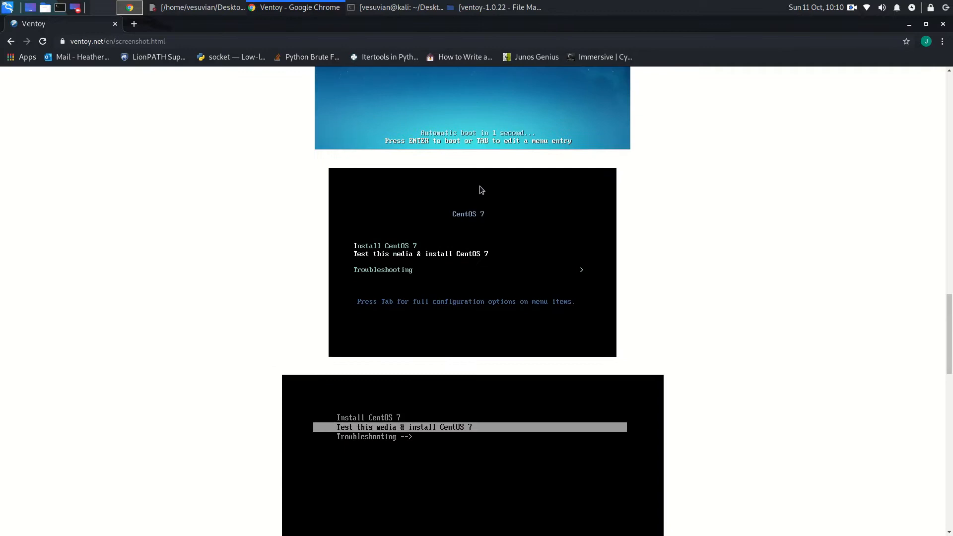
{"action": "scroll", "coordinate": [479, 189], "scroll_direction": "down", "scroll_amount": 8}
{"action": "scroll", "coordinate": [480, 192], "scroll_direction": "down", "scroll_amount": 18}
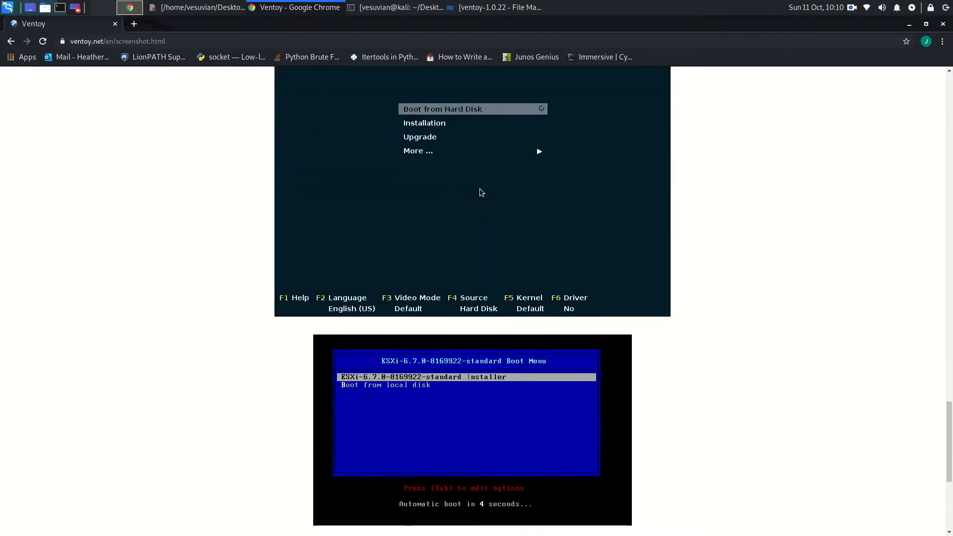
{"action": "scroll", "coordinate": [480, 192], "scroll_direction": "up", "scroll_amount": 1}
{"action": "scroll", "coordinate": [480, 192], "scroll_direction": "up", "scroll_amount": 20}
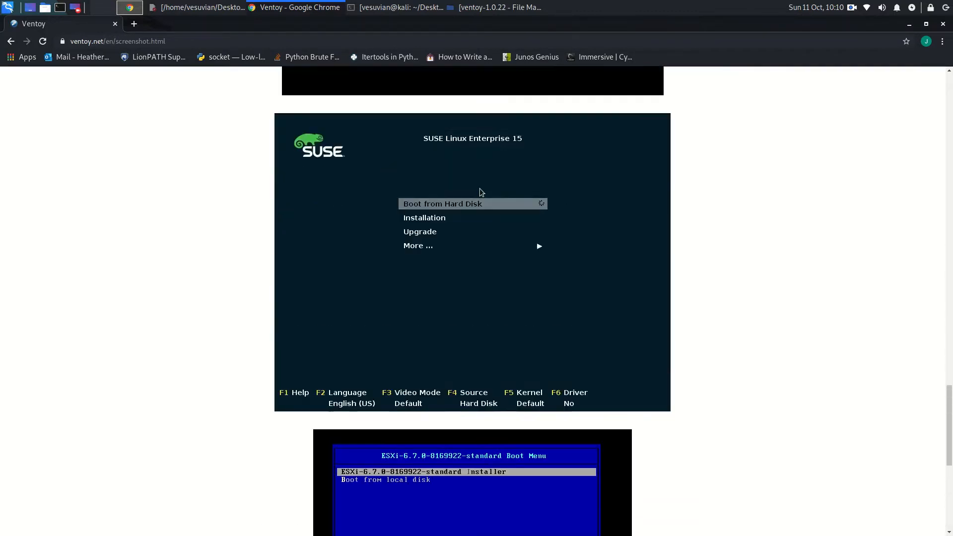
{"action": "scroll", "coordinate": [481, 193], "scroll_direction": "up", "scroll_amount": 20}
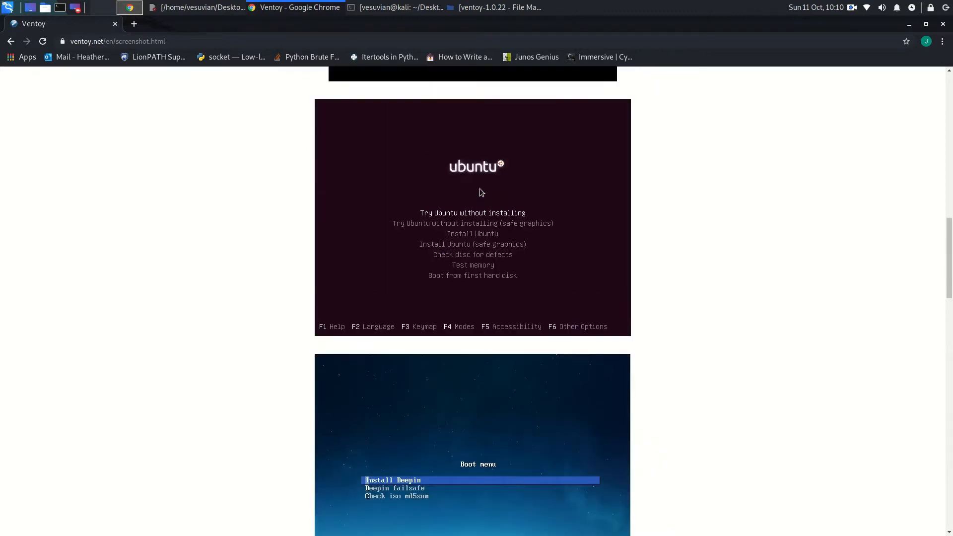
{"action": "scroll", "coordinate": [479, 189], "scroll_direction": "up", "scroll_amount": 1}
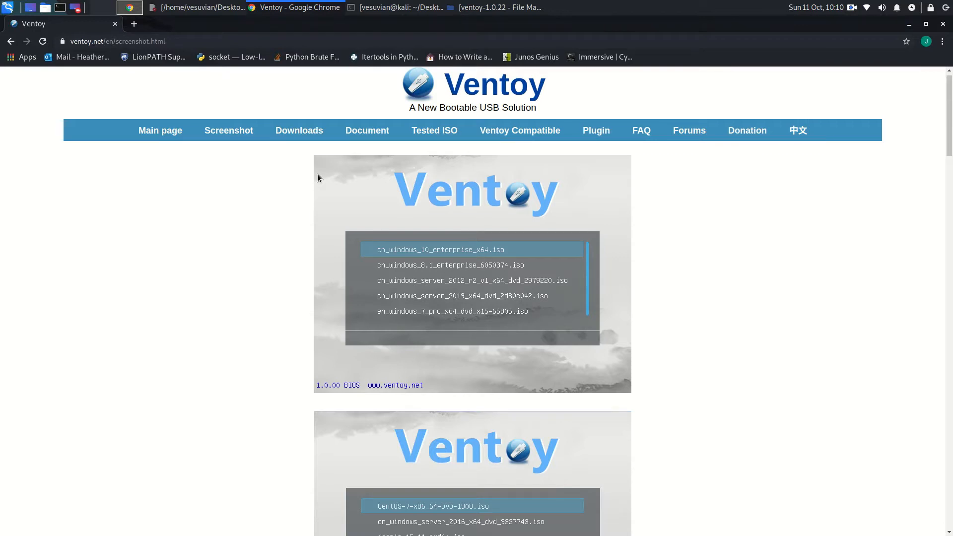
Step: Return to the Ventoy site and open its Downloads page to view the available release files
{"action": "left_click", "coordinate": [908, 25]}
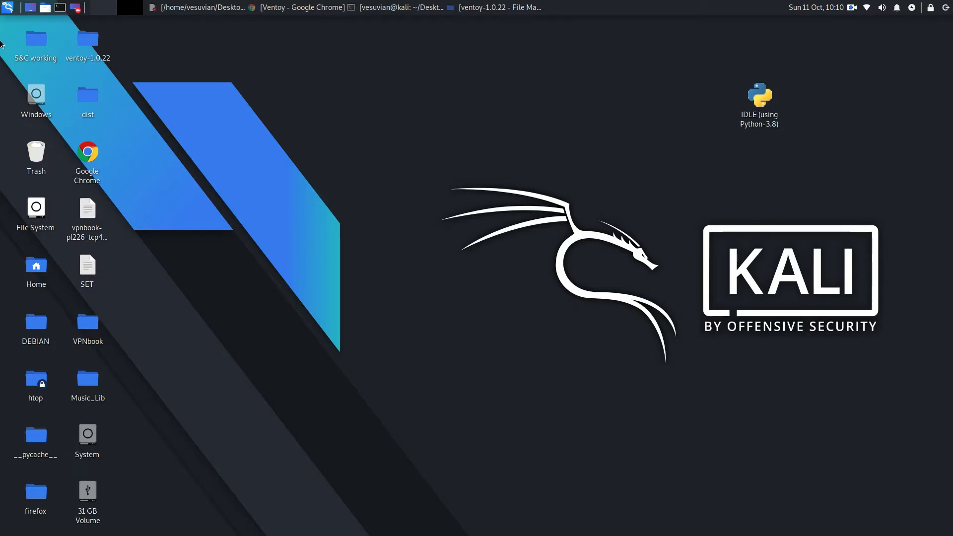
{"action": "left_click", "coordinate": [307, 10]}
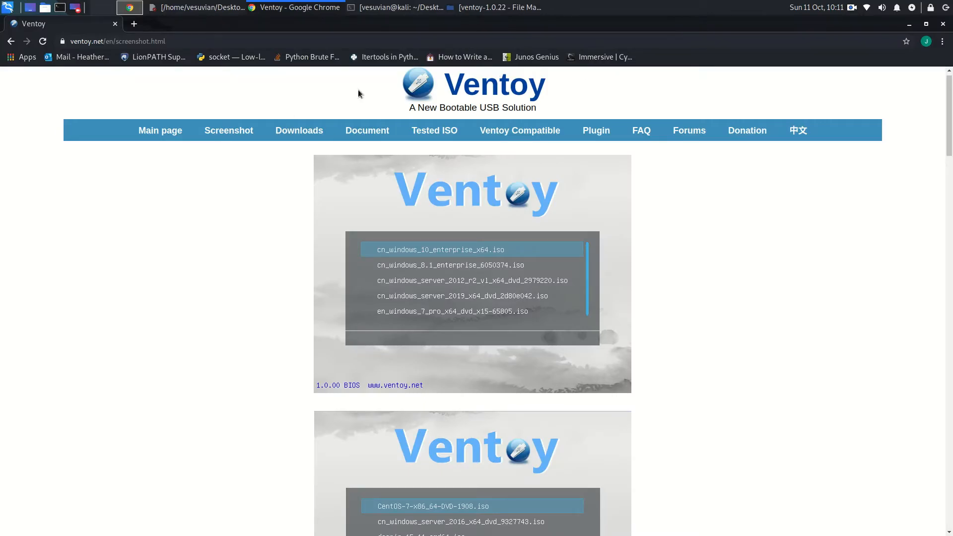
{"action": "left_click", "coordinate": [321, 134]}
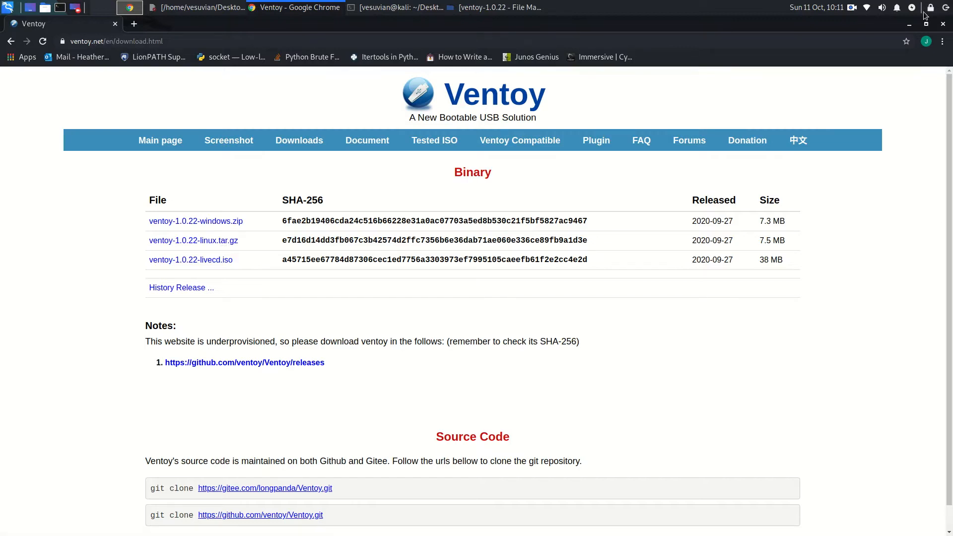
Step: Switch to the desktop and open the README file in the ventoy-1.0.22 folder
{"action": "left_click", "coordinate": [909, 24]}
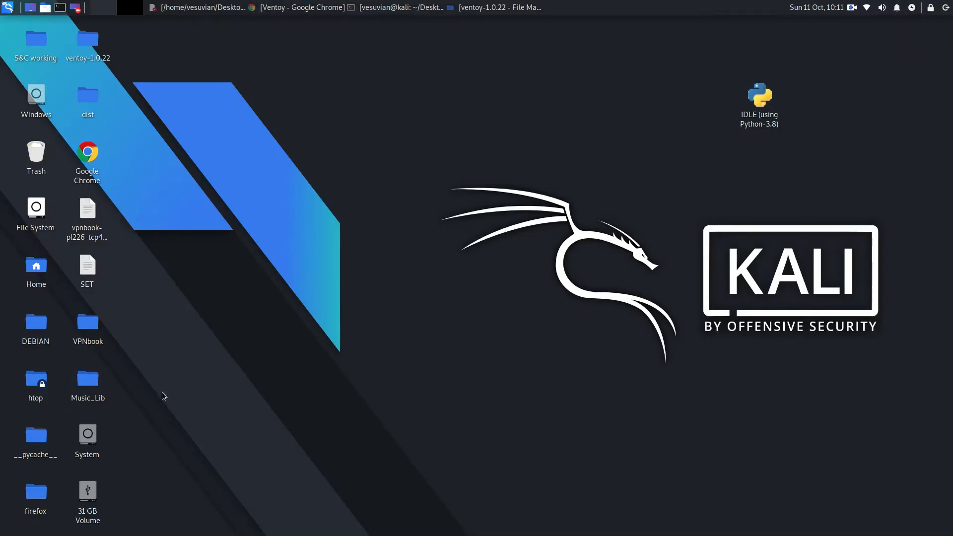
{"action": "double_click", "coordinate": [85, 327]}
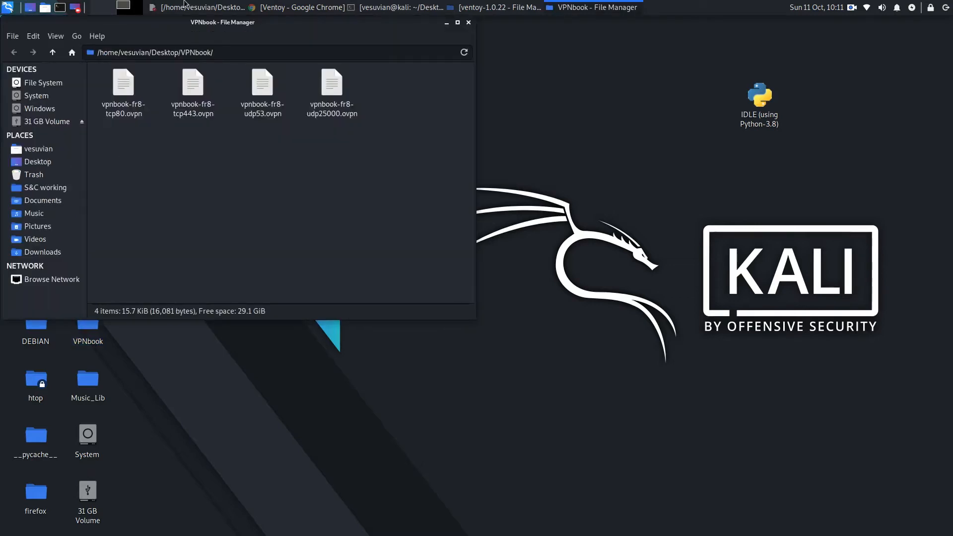
{"action": "left_click", "coordinate": [468, 23]}
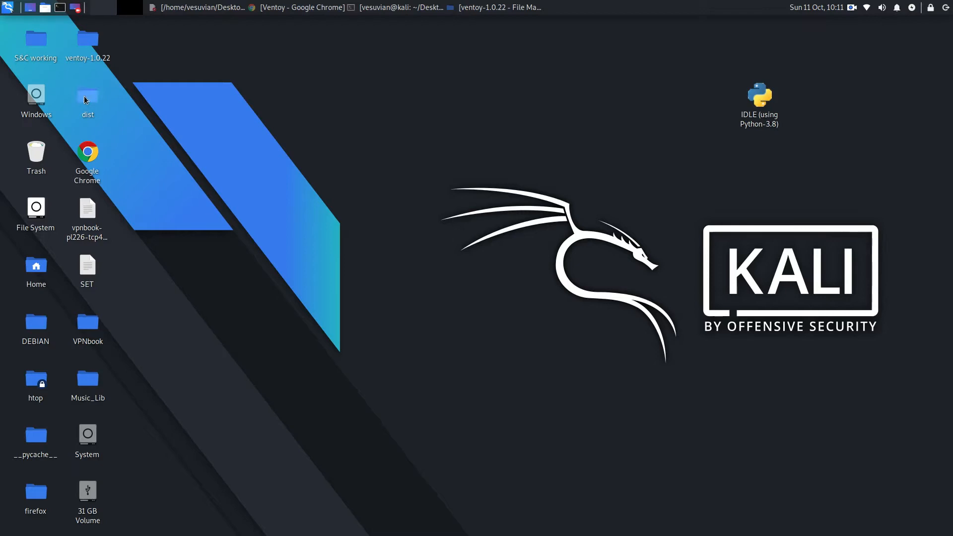
{"action": "double_click", "coordinate": [88, 40]}
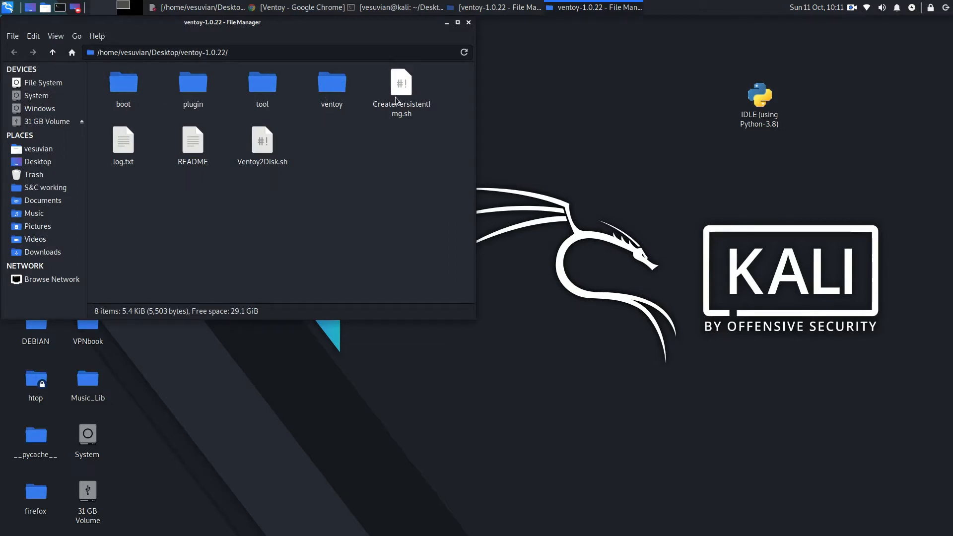
{"action": "double_click", "coordinate": [191, 142]}
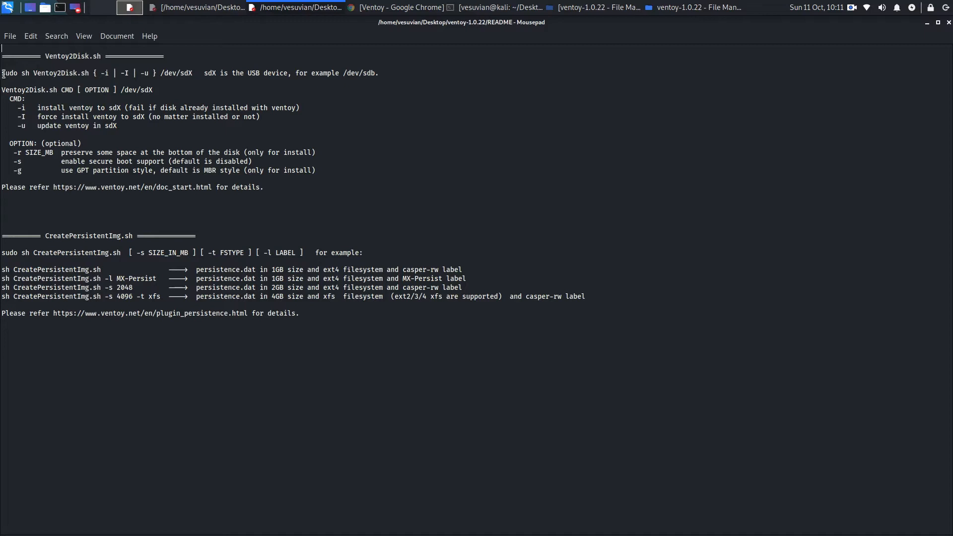
Step: Examine the Ventoy2Disk.sh command syntax in the README, including the /dev/sdX placeholder and the /dev/sdb example
{"action": "left_click_drag", "start_coordinate": [32, 73], "coordinate": [101, 76]}
{"action": "left_click_drag", "start_coordinate": [2, 73], "coordinate": [191, 75]}
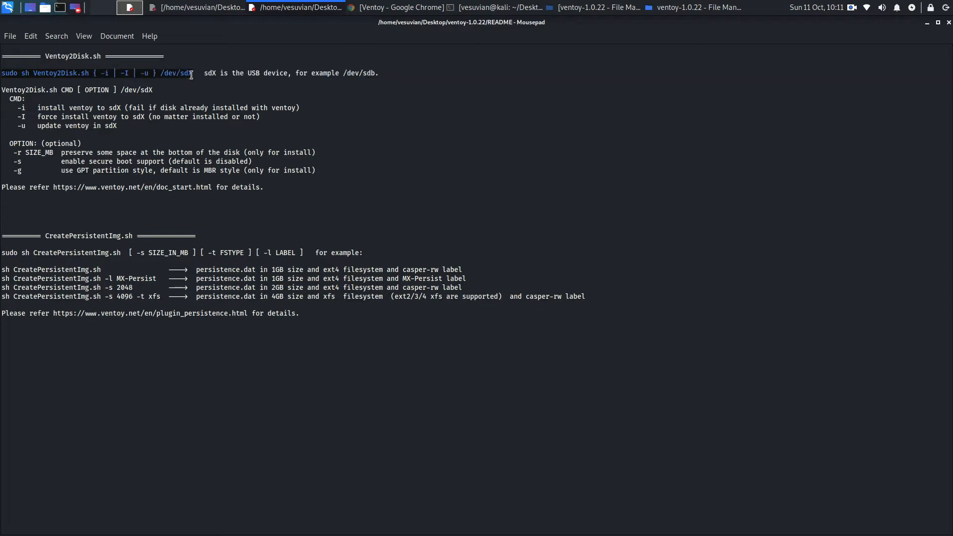
{"action": "left_click", "coordinate": [189, 72]}
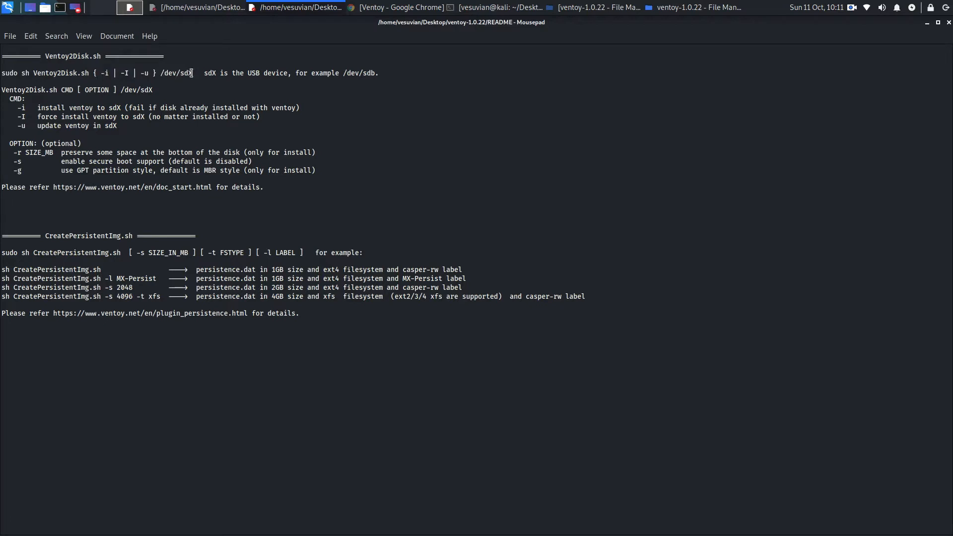
{"action": "left_click_drag", "start_coordinate": [193, 73], "coordinate": [181, 76]}
{"action": "left_click_drag", "start_coordinate": [363, 73], "coordinate": [375, 73]}
Step: Minimize the README and close the ventoy-1.0.22 folder window
{"action": "left_click", "coordinate": [927, 24]}
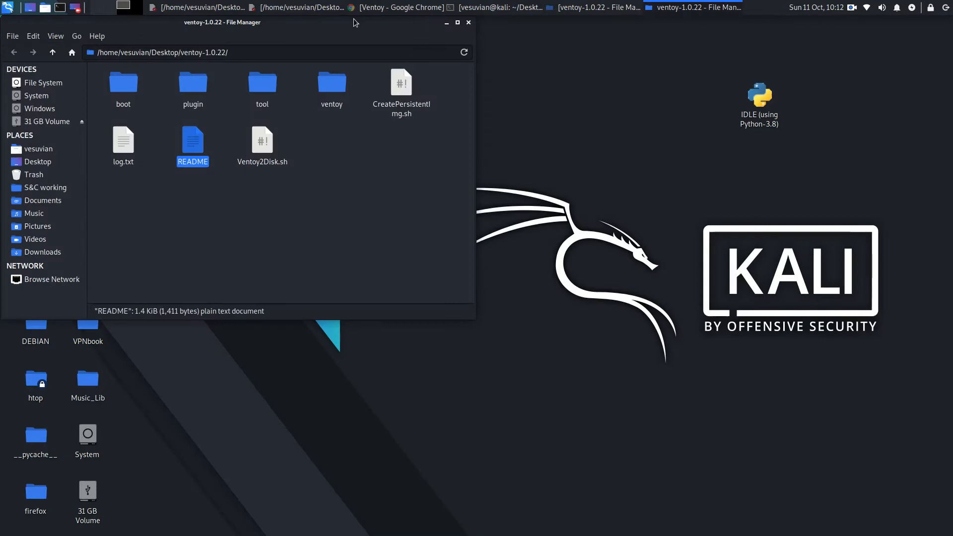
{"action": "left_click_drag", "start_coordinate": [418, 27], "coordinate": [952, 105]}
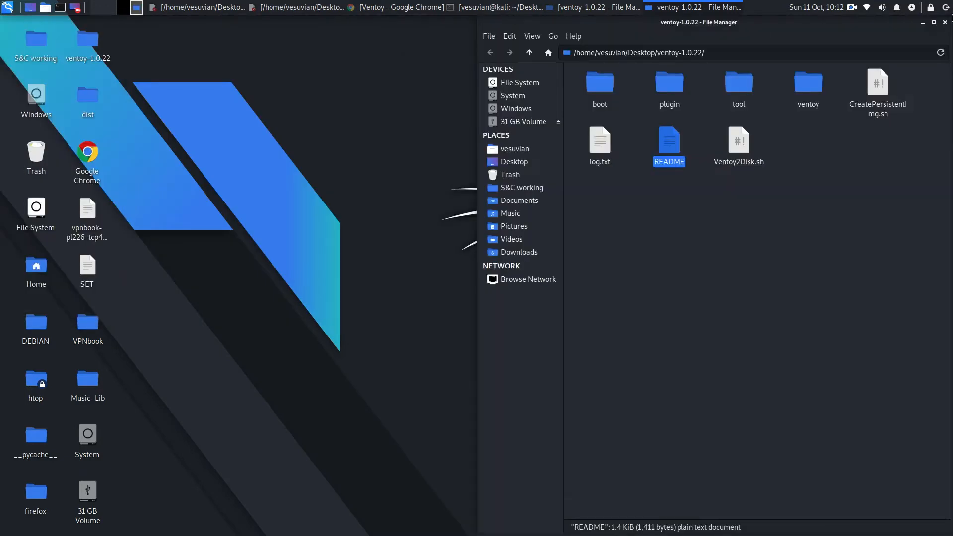
{"action": "left_click", "coordinate": [944, 23]}
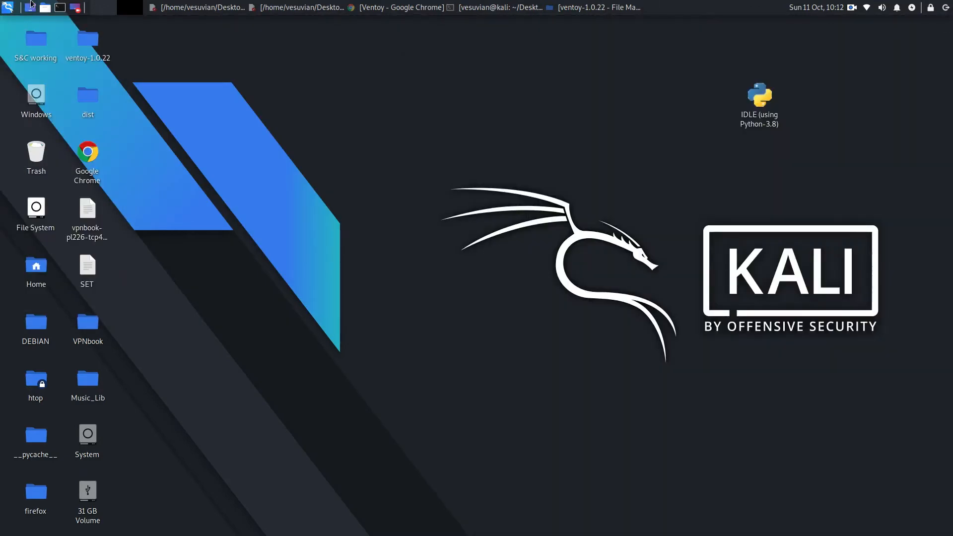
Step: Launch GParted as root, authenticating with the account password, and maximize its window
{"action": "left_click", "coordinate": [2, 8]}
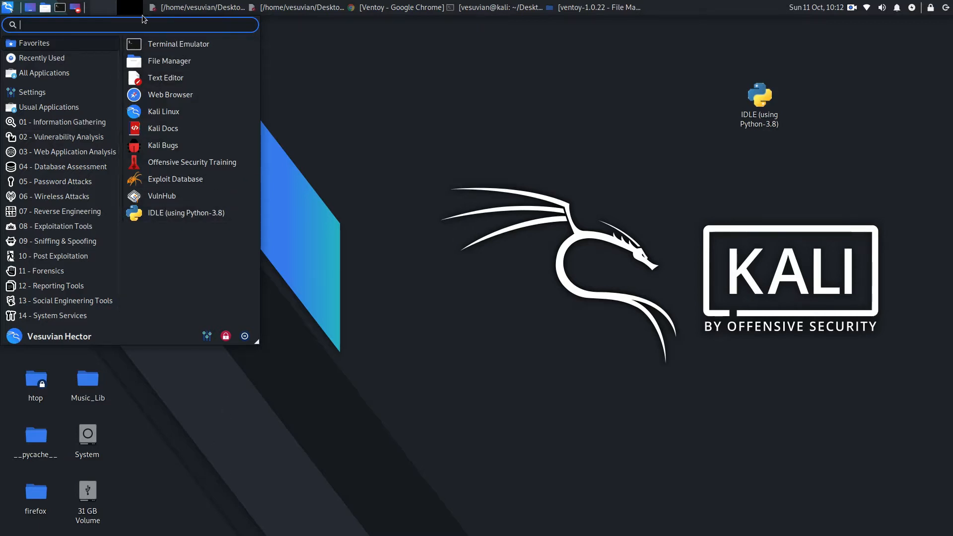
{"action": "type", "text": "gpar"}
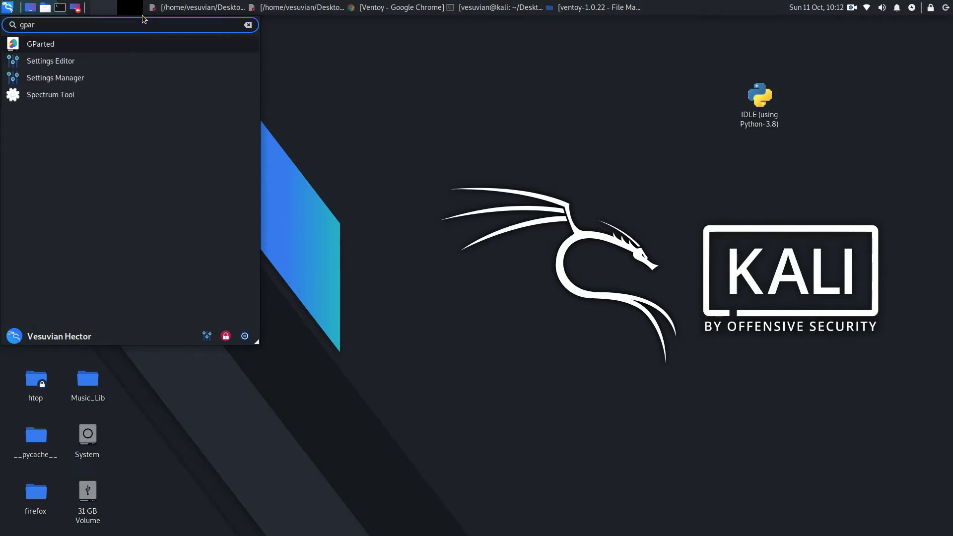
{"action": "left_click", "coordinate": [81, 45]}
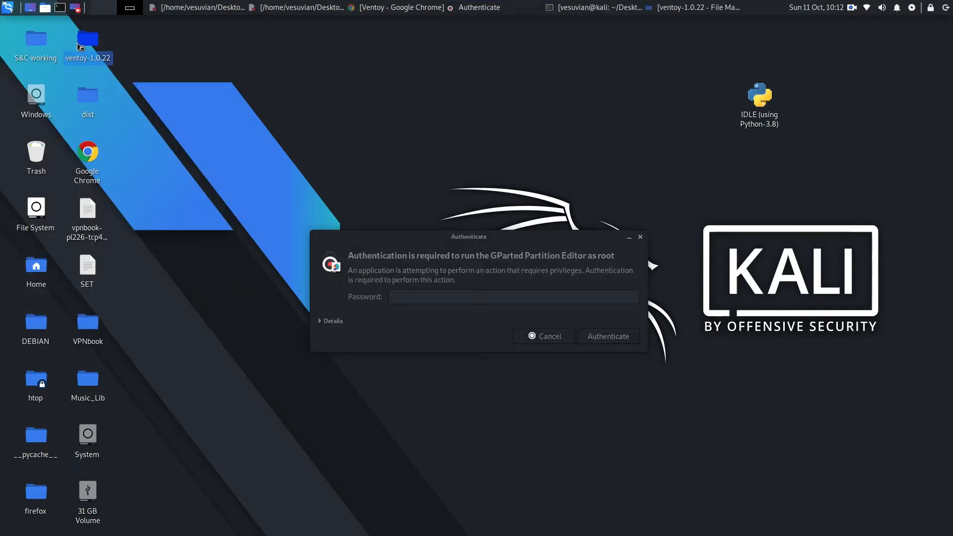
{"action": "type", "text": "****"}
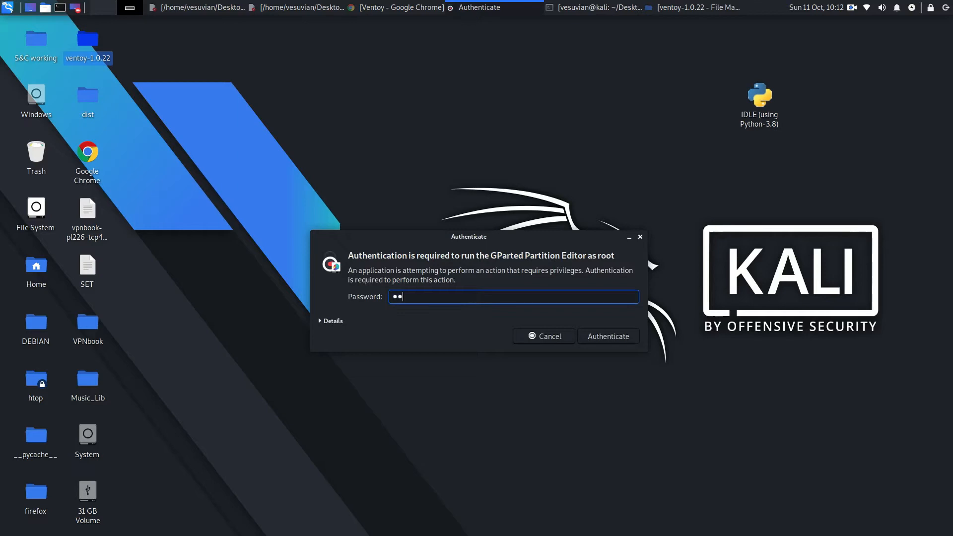
{"action": "key", "text": "Return"}
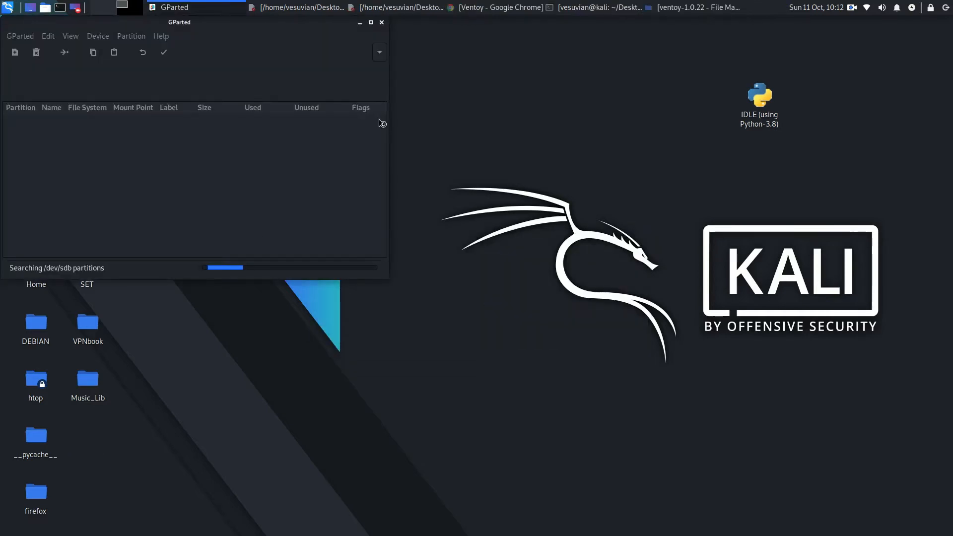
{"action": "left_click", "coordinate": [370, 25]}
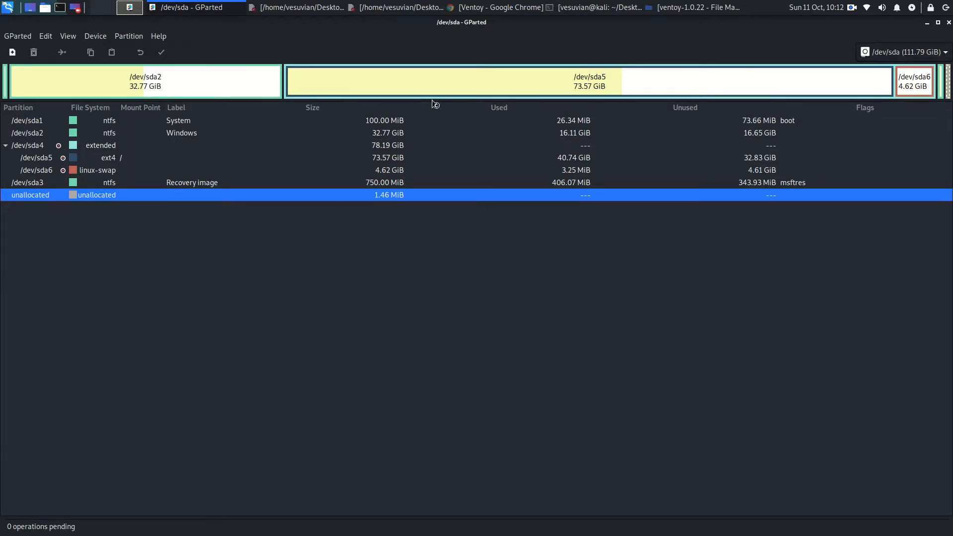
Step: Switch GParted to the 28.65 GiB USB device /dev/sdb
{"action": "left_click", "coordinate": [945, 52]}
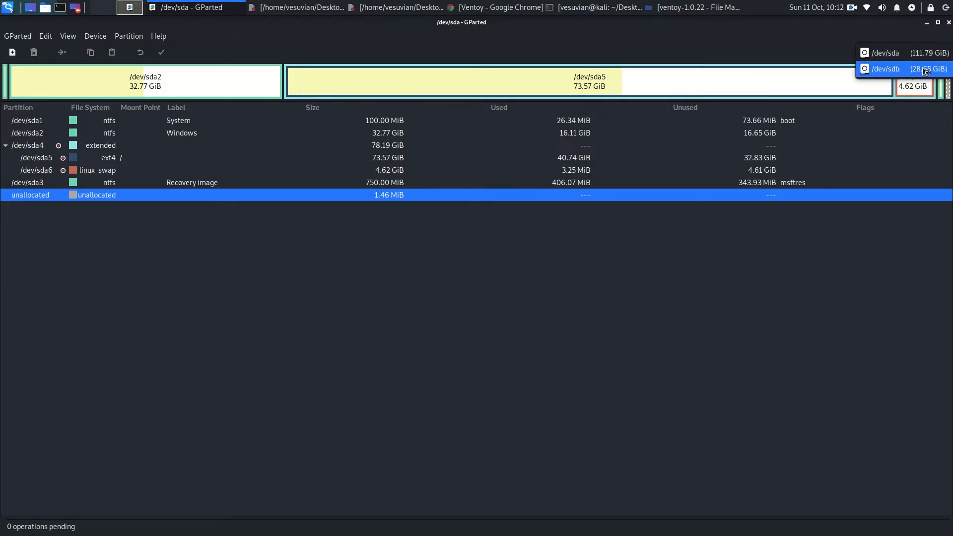
{"action": "left_click", "coordinate": [925, 71]}
{"action": "left_click", "coordinate": [928, 54]}
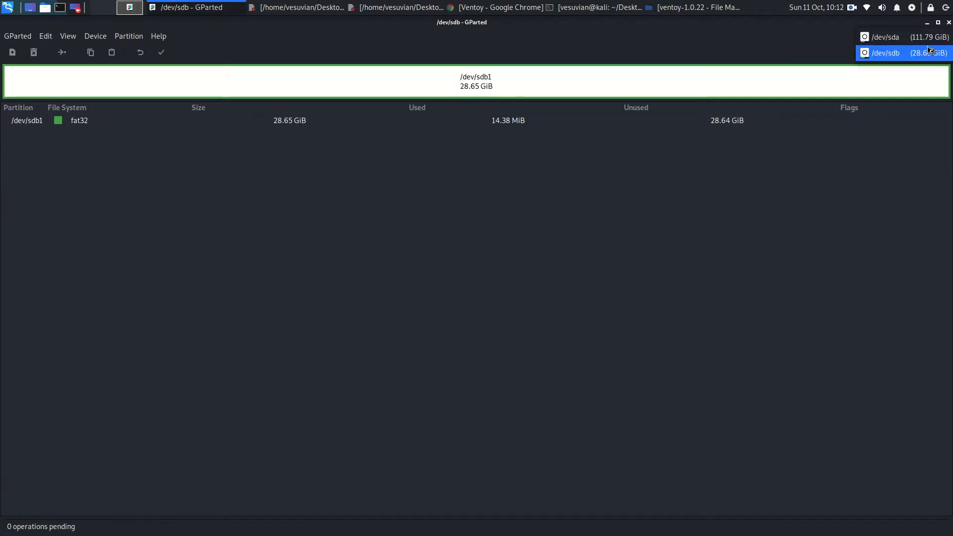
{"action": "left_click", "coordinate": [902, 54]}
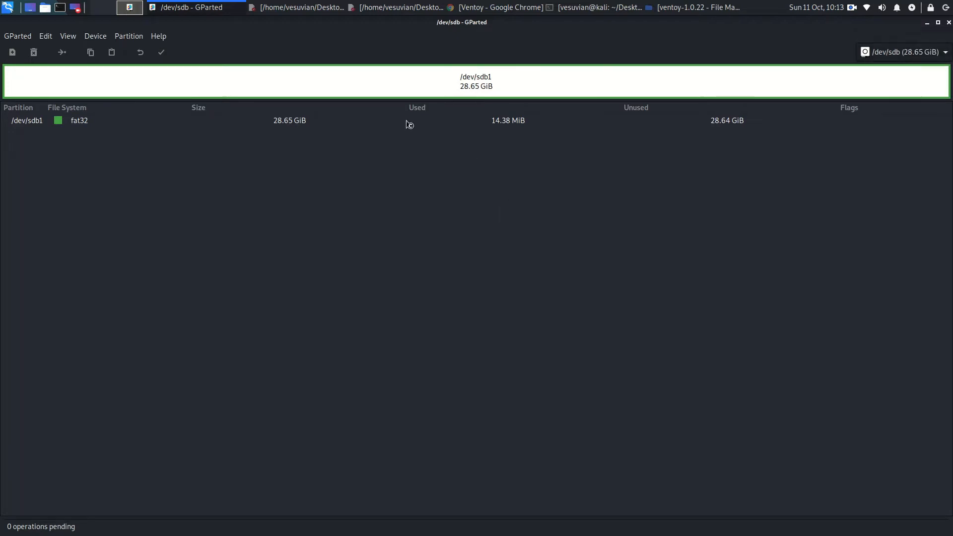
Step: Delete the fat32 partition /dev/sdb1 and apply the pending operation to the device
{"action": "right_click", "coordinate": [357, 130]}
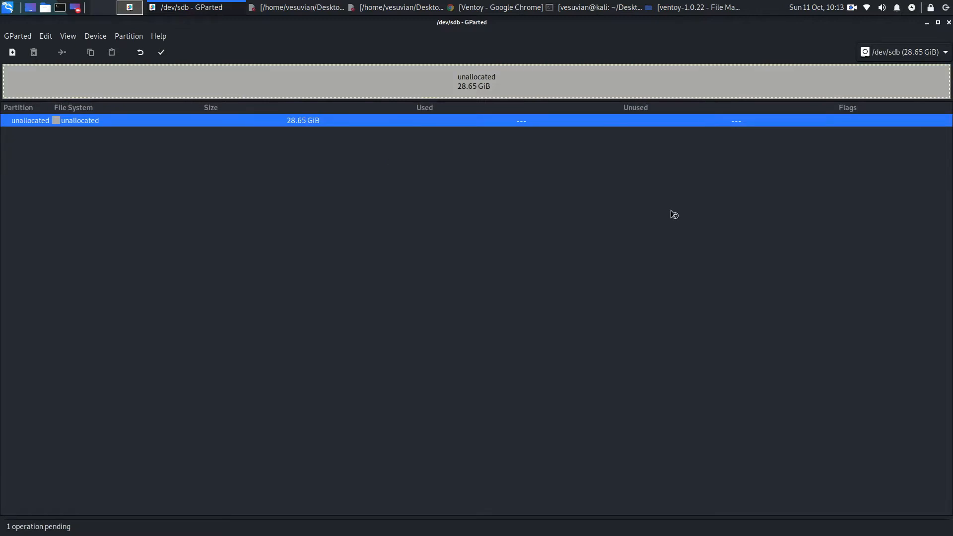
{"action": "left_click", "coordinate": [162, 53]}
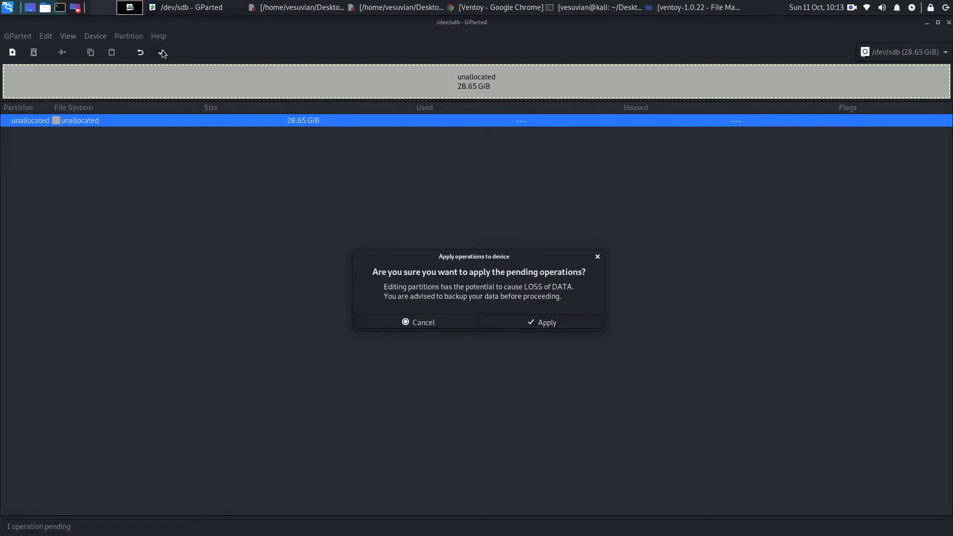
{"action": "left_click", "coordinate": [518, 322]}
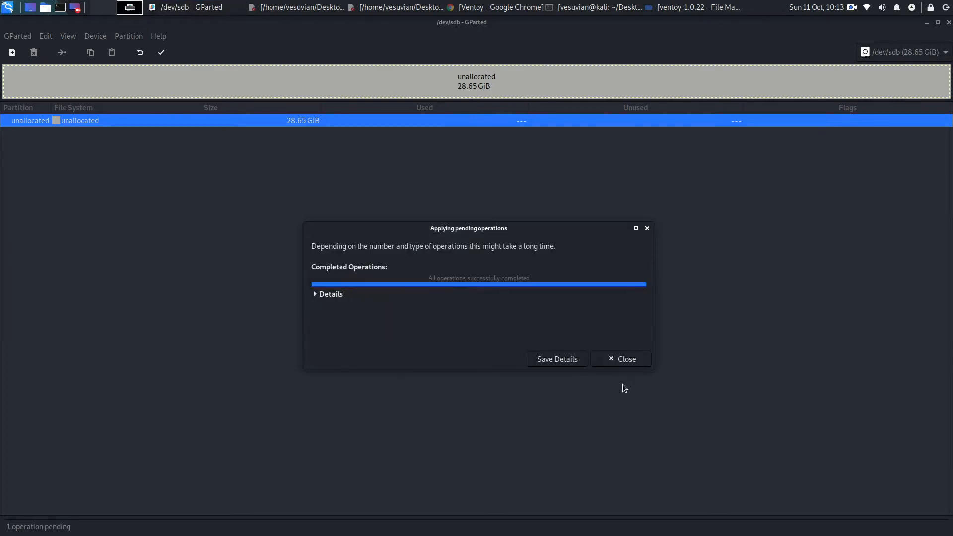
Step: Dismiss the finished operations report and open the new partition settings for the unallocated space on /dev/sdb
{"action": "left_click", "coordinate": [610, 361]}
{"action": "right_click", "coordinate": [240, 120]}
{"action": "left_click", "coordinate": [280, 127]}
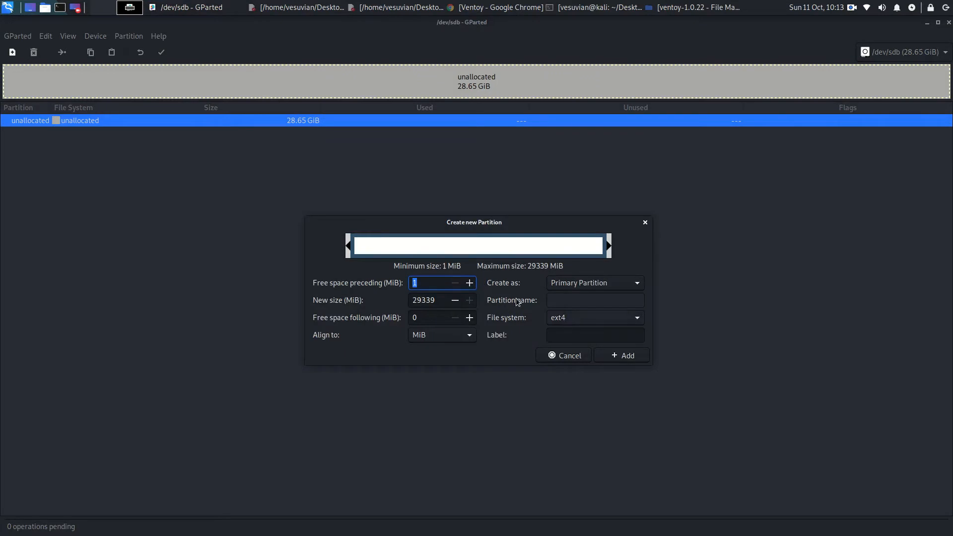
{"action": "left_click", "coordinate": [589, 320]}
{"action": "left_click", "coordinate": [589, 319]}
Step: Examine the README's CreatePersistentImg.sh examples for the file systems they mention, and return to GParted
{"action": "left_click", "coordinate": [408, 7]}
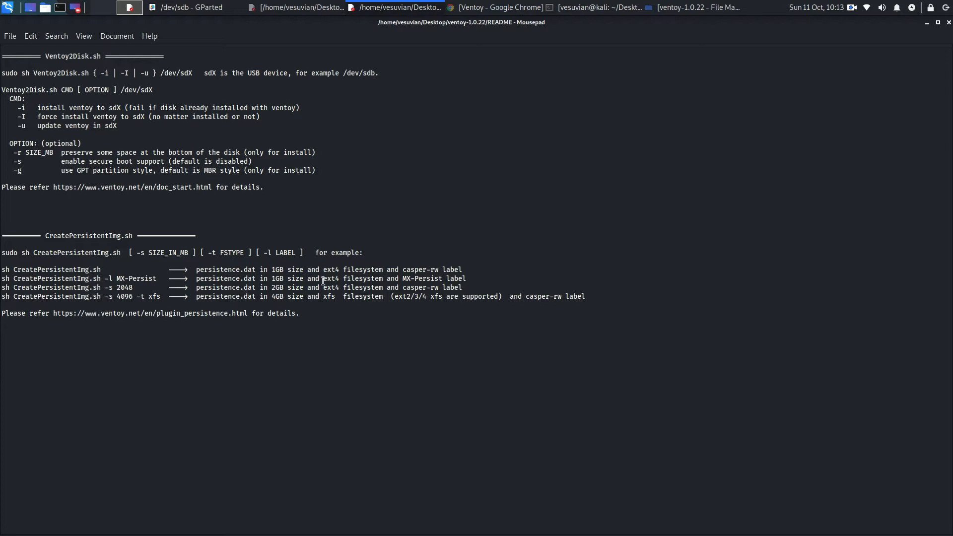
{"action": "left_click_drag", "start_coordinate": [322, 273], "coordinate": [297, 249]}
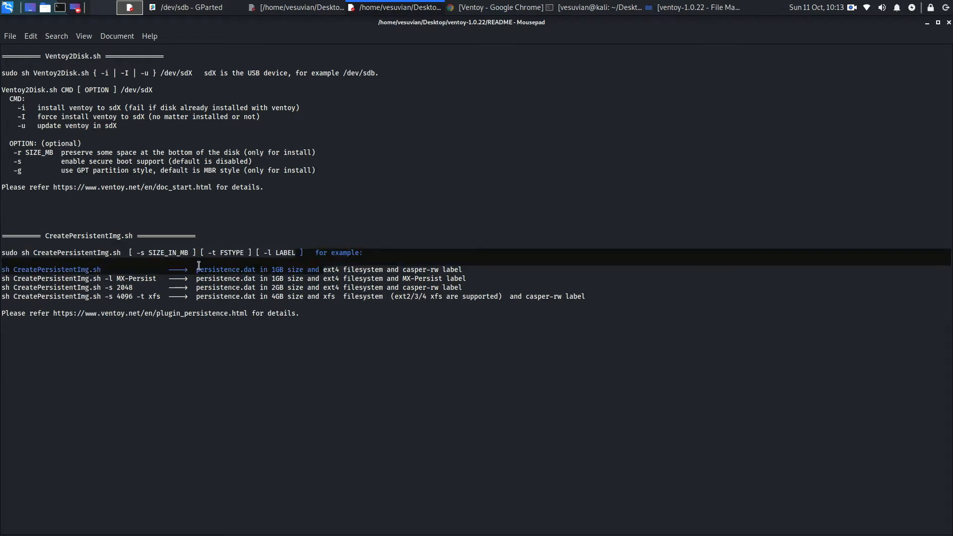
{"action": "left_click", "coordinate": [2, 236]}
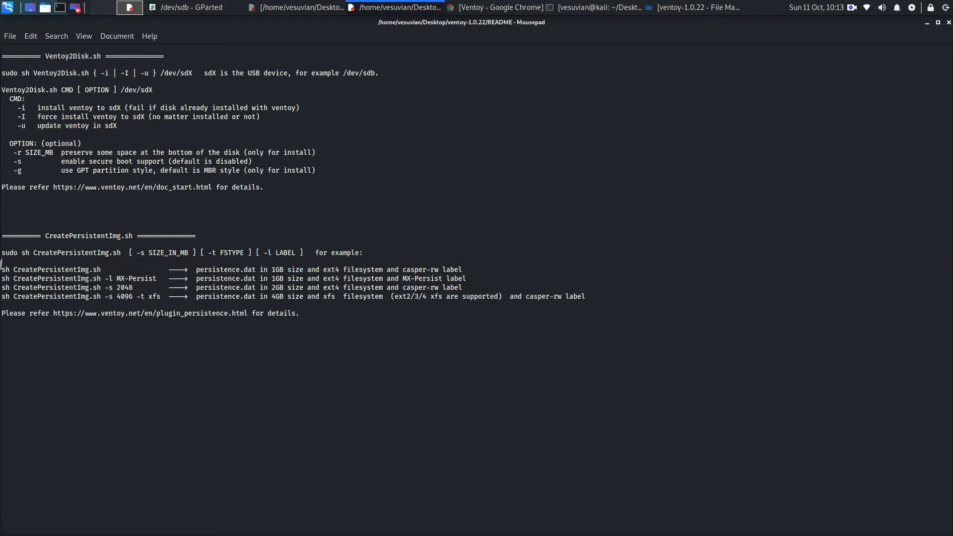
{"action": "left_click_drag", "start_coordinate": [1, 264], "coordinate": [218, 322]}
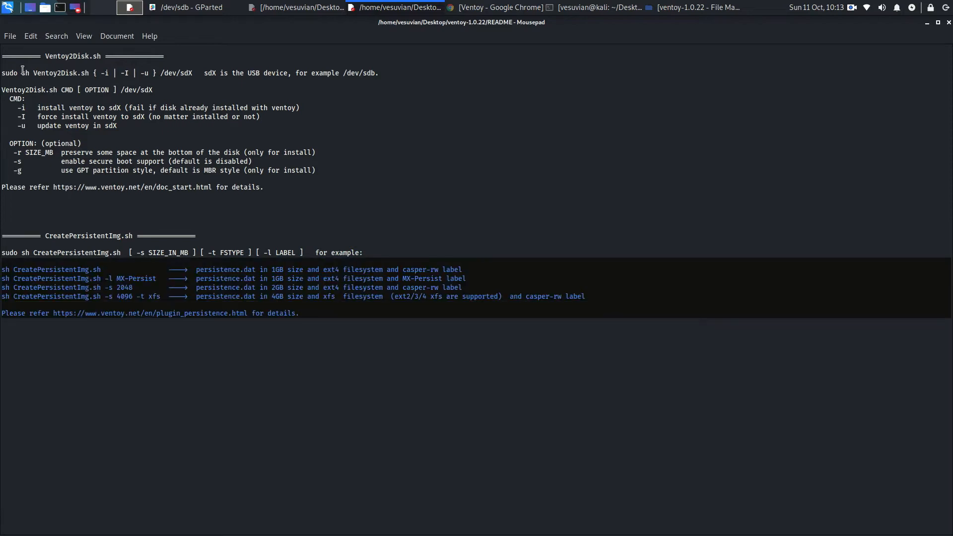
{"action": "left_click", "coordinate": [415, 282]}
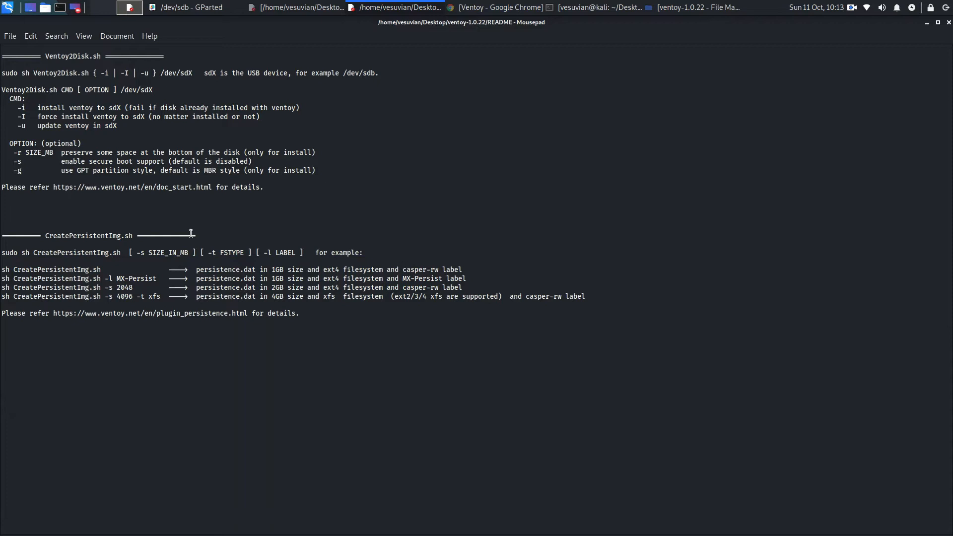
{"action": "left_click", "coordinate": [420, 270]}
{"action": "key", "text": "Left"}
{"action": "key", "text": "Left"}
{"action": "key", "text": "Left"}
{"action": "key", "text": "Left"}
{"action": "left_click", "coordinate": [179, 10]}
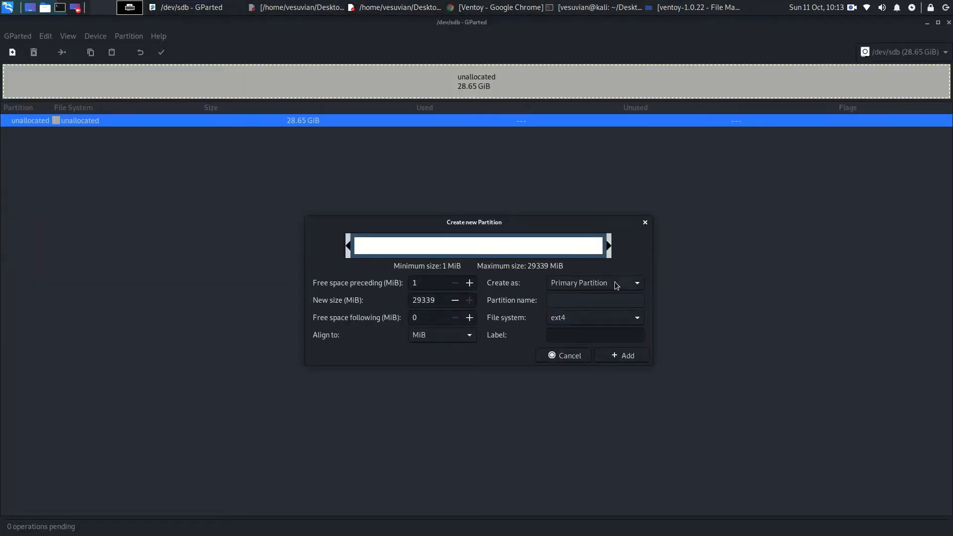
Step: Add a 29339 MiB primary partition with the fat32 file system to the unallocated space on /dev/sdb
{"action": "left_click", "coordinate": [609, 320]}
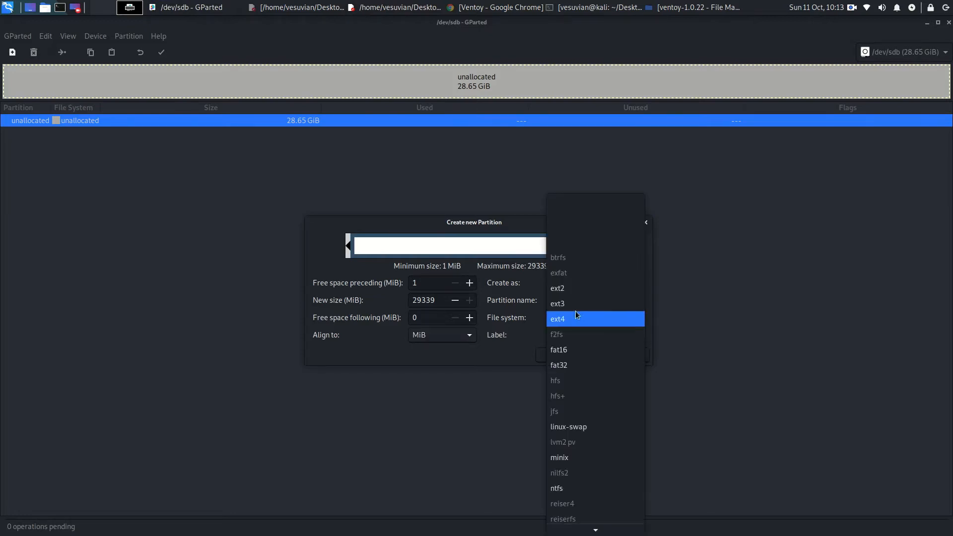
{"action": "scroll", "coordinate": [613, 475], "scroll_direction": "down", "scroll_amount": 1}
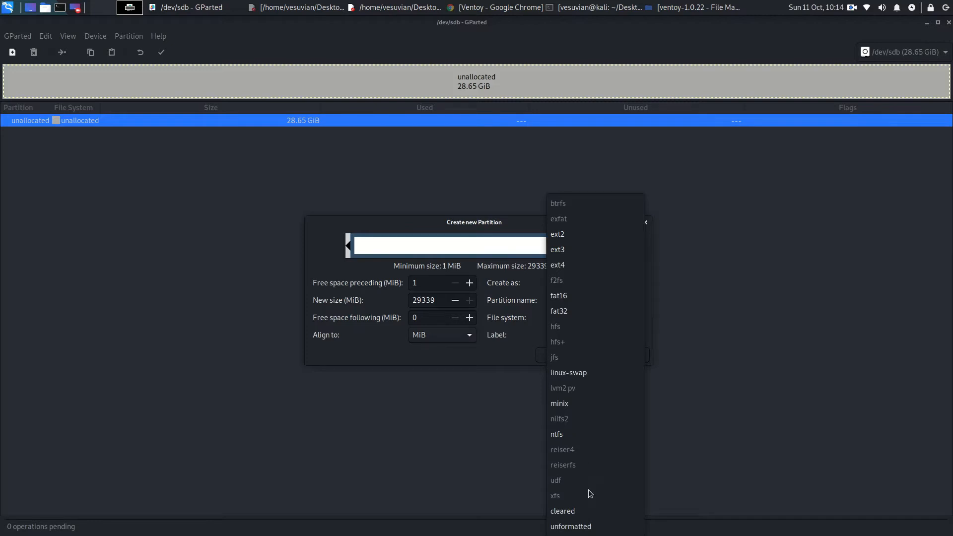
{"action": "left_click", "coordinate": [578, 311]}
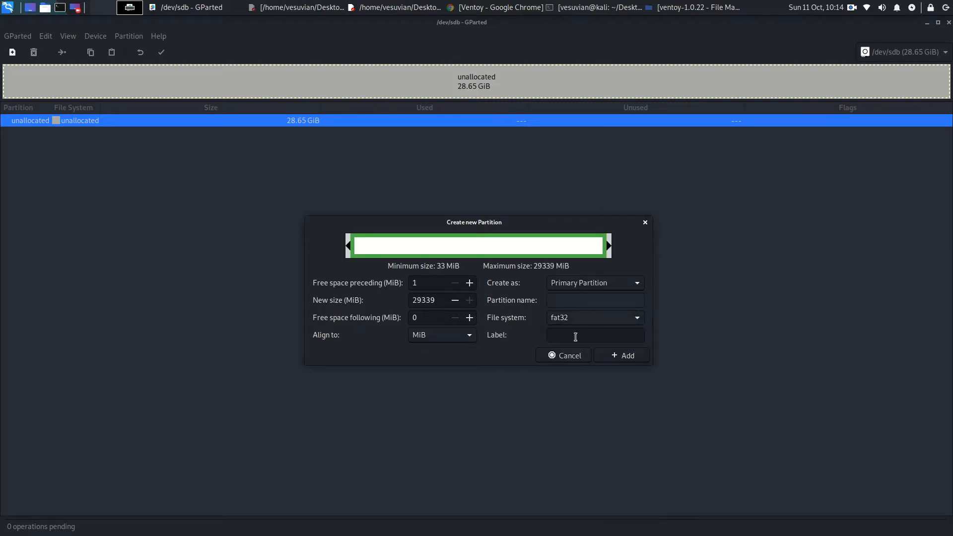
{"action": "left_click", "coordinate": [622, 360]}
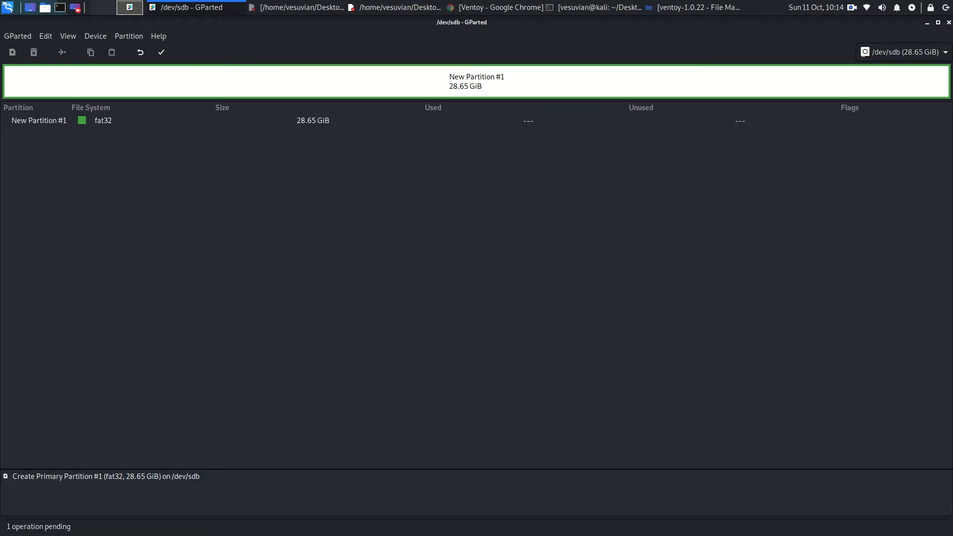
Step: Apply the pending fat32 partition creation to /dev/sdb and dismiss the report without saving its details
{"action": "left_click", "coordinate": [161, 53]}
{"action": "left_click", "coordinate": [595, 322]}
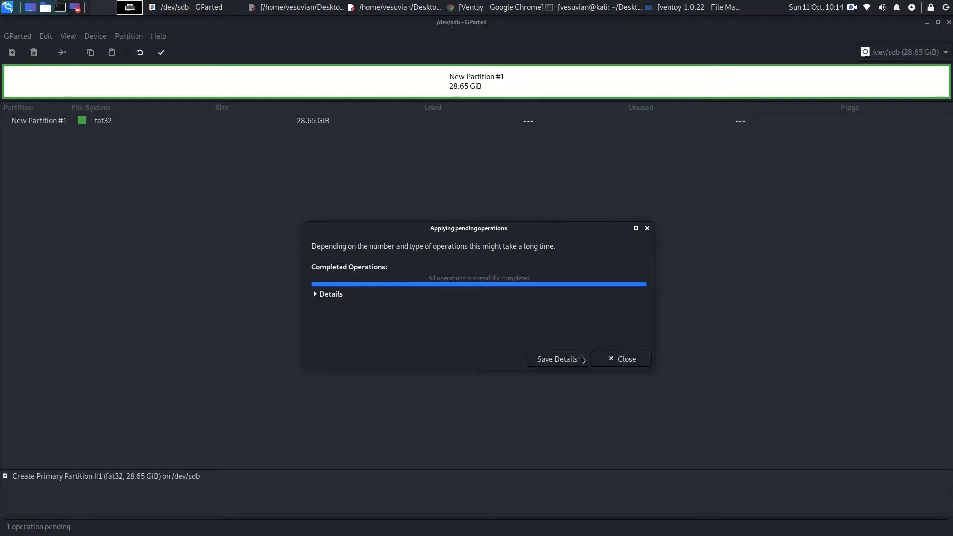
{"action": "left_click", "coordinate": [559, 359]}
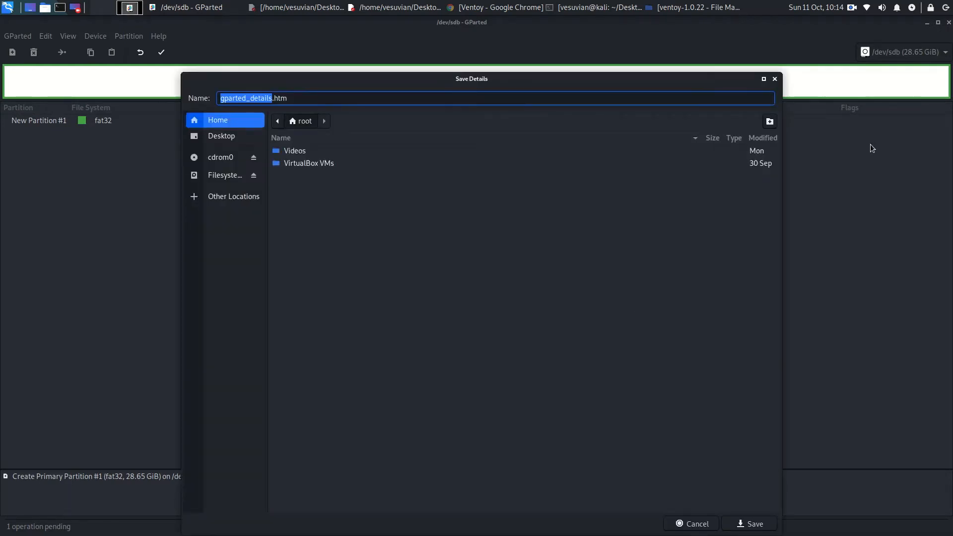
{"action": "left_click", "coordinate": [774, 79]}
{"action": "left_click", "coordinate": [609, 359]}
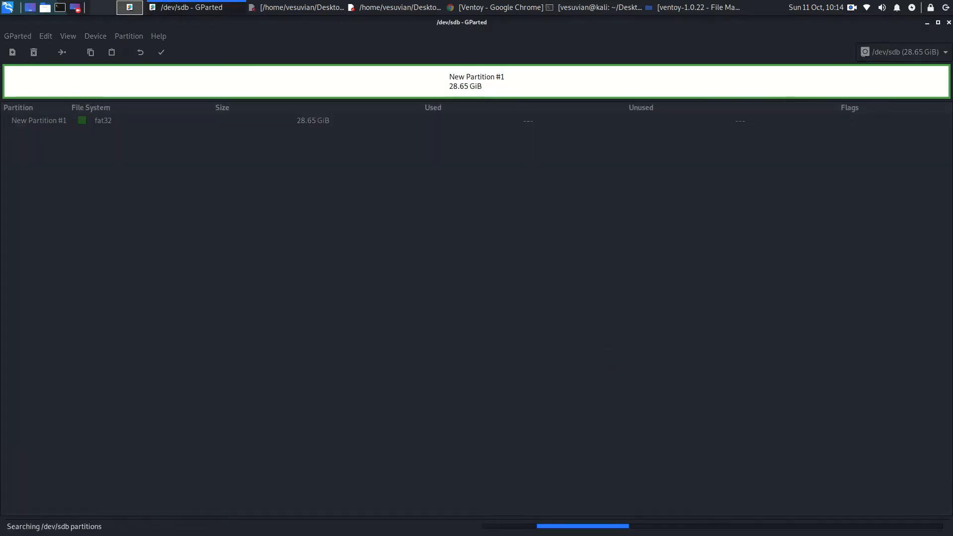
Step: Close GParted and the README window in front, and bring up the terminal holding the Ventoy2Disk.sh command
{"action": "left_click", "coordinate": [948, 22]}
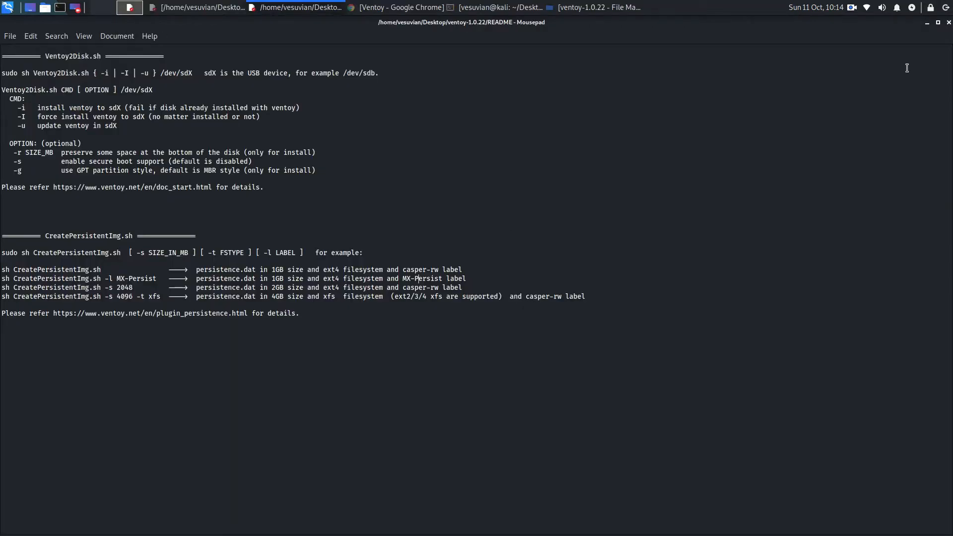
{"action": "key", "text": "ctrl+w"}
{"action": "left_click", "coordinate": [386, 10]}
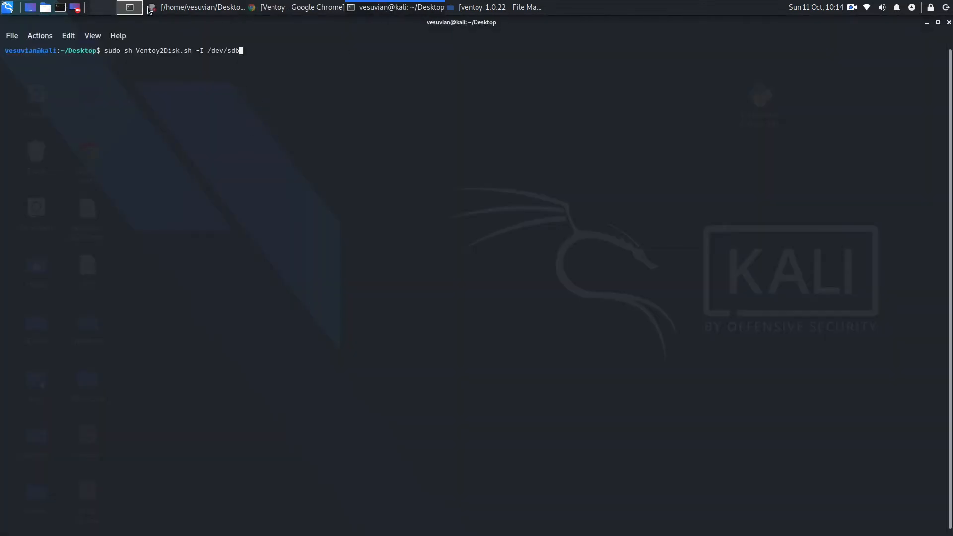
Step: Launch GParted as root from the applications search, authenticating with the account password
{"action": "left_click", "coordinate": [8, 7]}
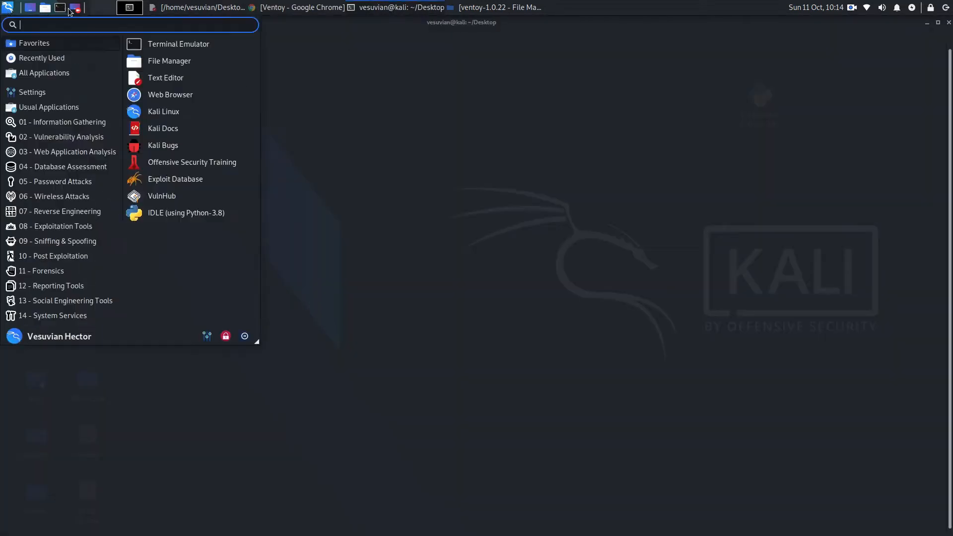
{"action": "type", "text": "g"}
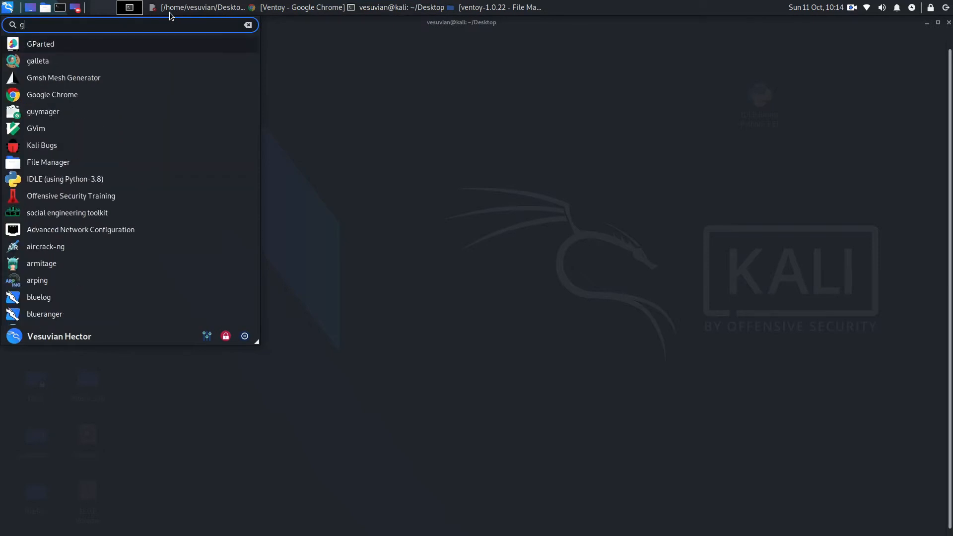
{"action": "left_click", "coordinate": [126, 45]}
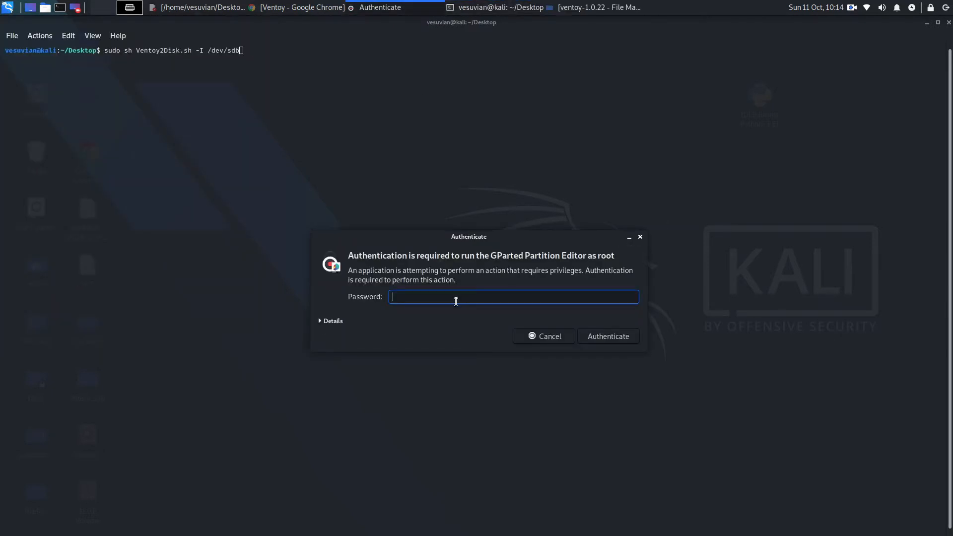
{"action": "type", "text": "••••"}
{"action": "key", "text": "Return"}
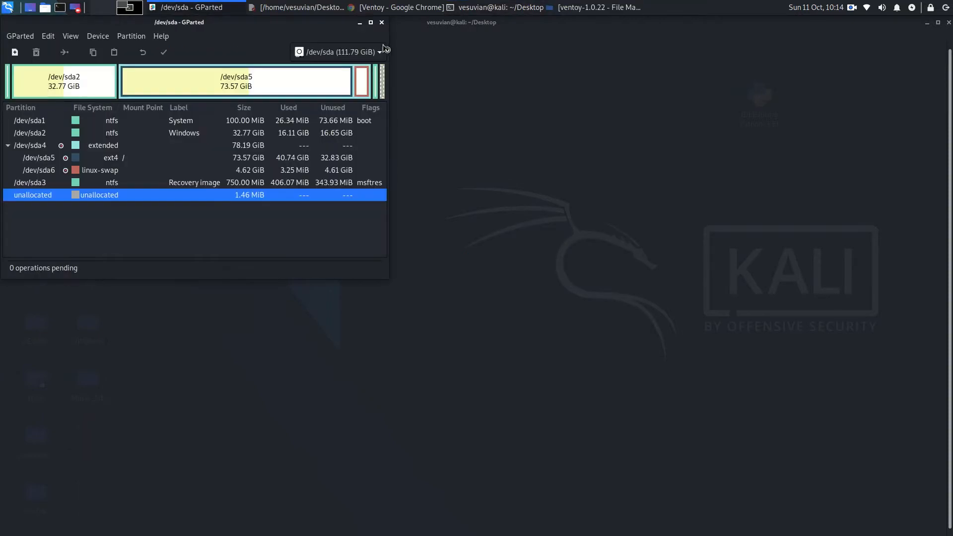
Step: Check the 28.65 GiB USB device's partition and device name in GParted, and close the program
{"action": "left_click", "coordinate": [366, 52]}
{"action": "left_click", "coordinate": [362, 73]}
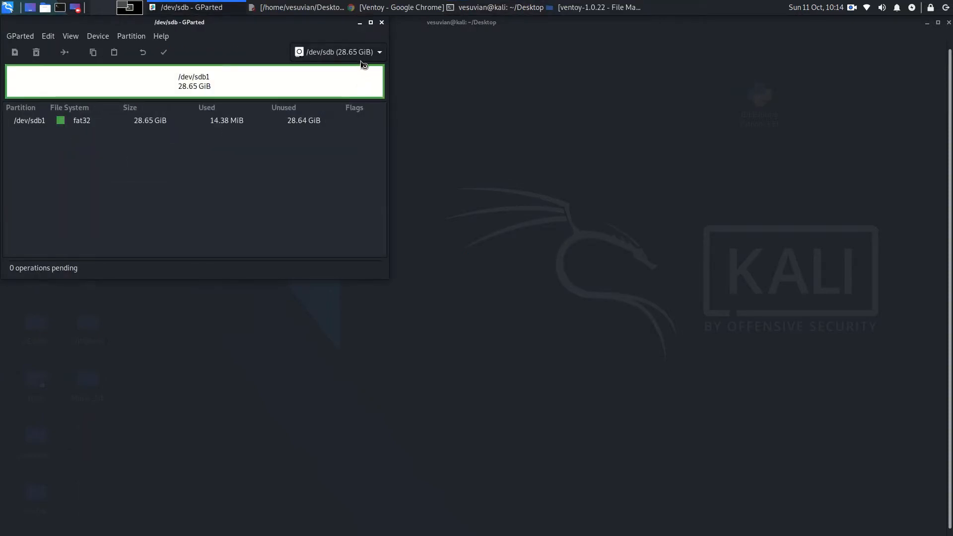
{"action": "left_click", "coordinate": [362, 54]}
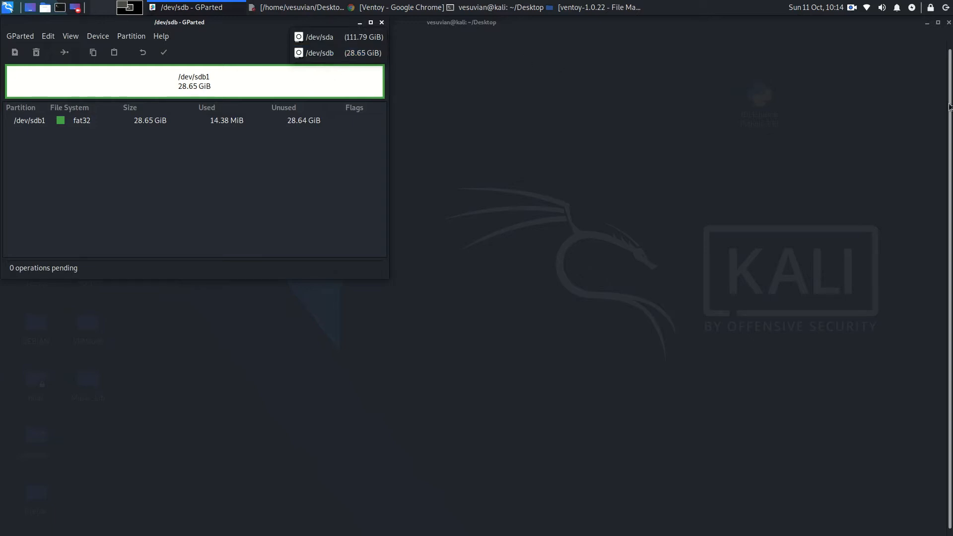
{"action": "left_click", "coordinate": [386, 21]}
{"action": "left_click", "coordinate": [382, 22]}
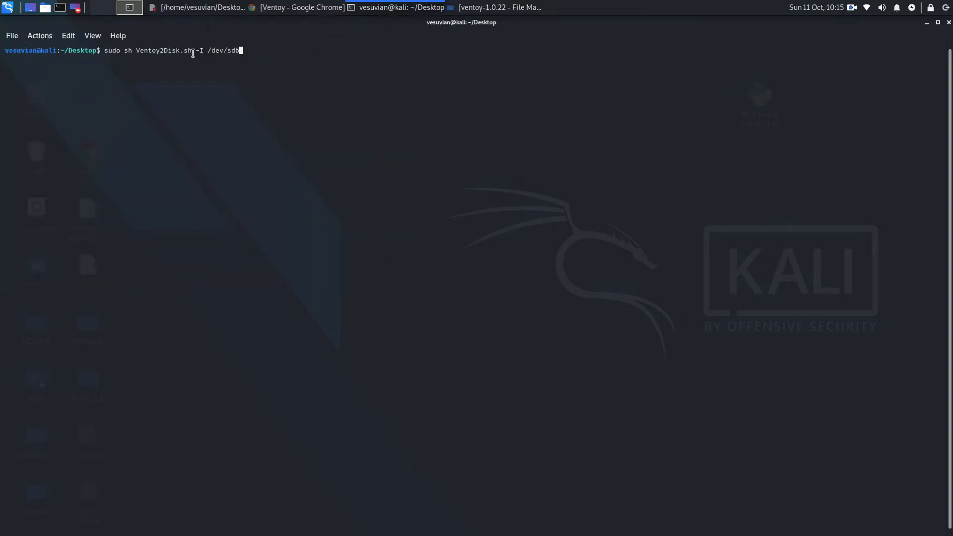
Step: Review the README's description of the -I and -u options for Ventoy2Disk.sh, and return to the terminal
{"action": "key", "text": "Left"}
{"action": "key", "text": "Left"}
{"action": "key", "text": "Left"}
{"action": "key", "text": "Left"}
{"action": "key", "text": "Left"}
{"action": "key", "text": "Left"}
{"action": "key", "text": "Left"}
{"action": "key", "text": "Left"}
{"action": "key", "text": "Left"}
{"action": "key", "text": "Left"}
{"action": "key", "text": "Left"}
{"action": "key", "text": "Left"}
{"action": "key", "text": "Left"}
{"action": "key", "text": "Left"}
{"action": "key", "text": "Left"}
{"action": "left_click", "coordinate": [519, 8]}
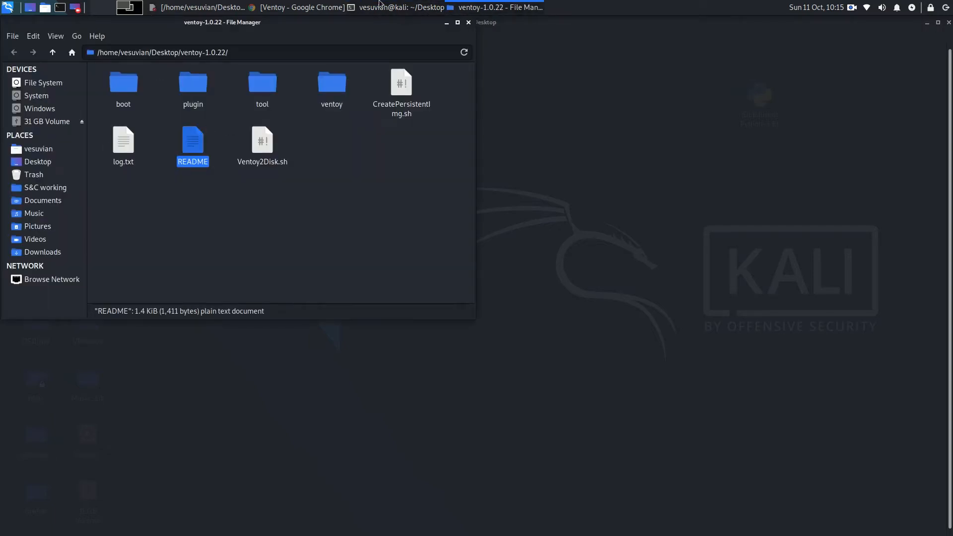
{"action": "left_click", "coordinate": [228, 9]}
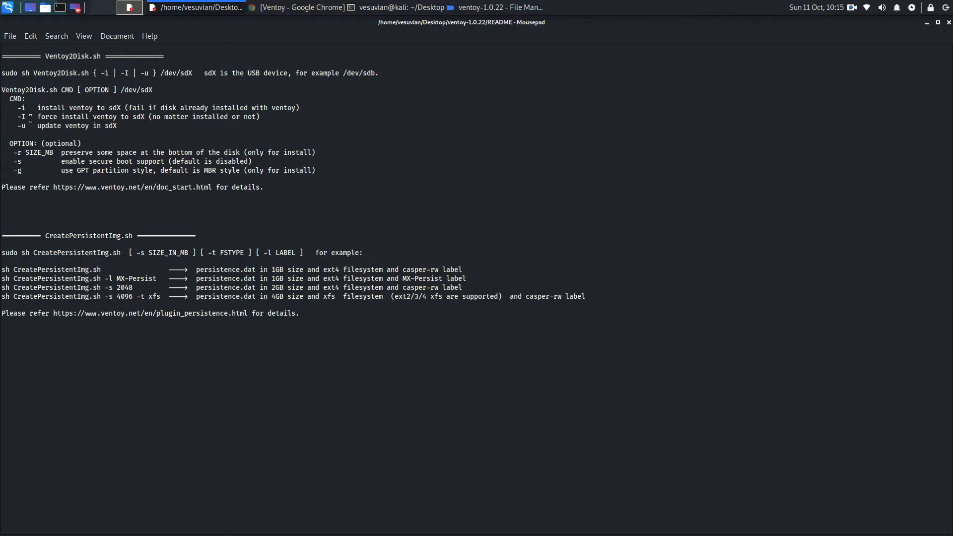
{"action": "left_click_drag", "start_coordinate": [13, 117], "coordinate": [271, 123]}
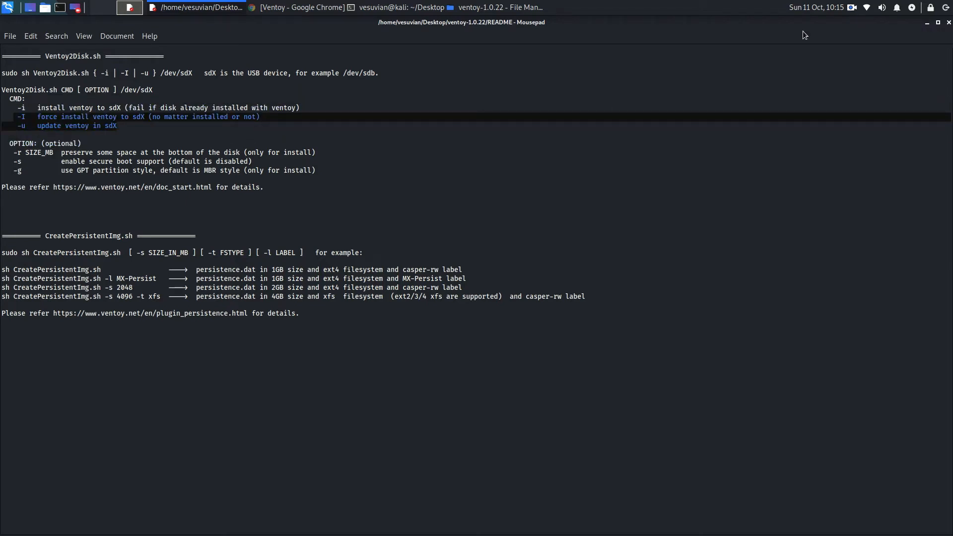
{"action": "left_click", "coordinate": [423, 7]}
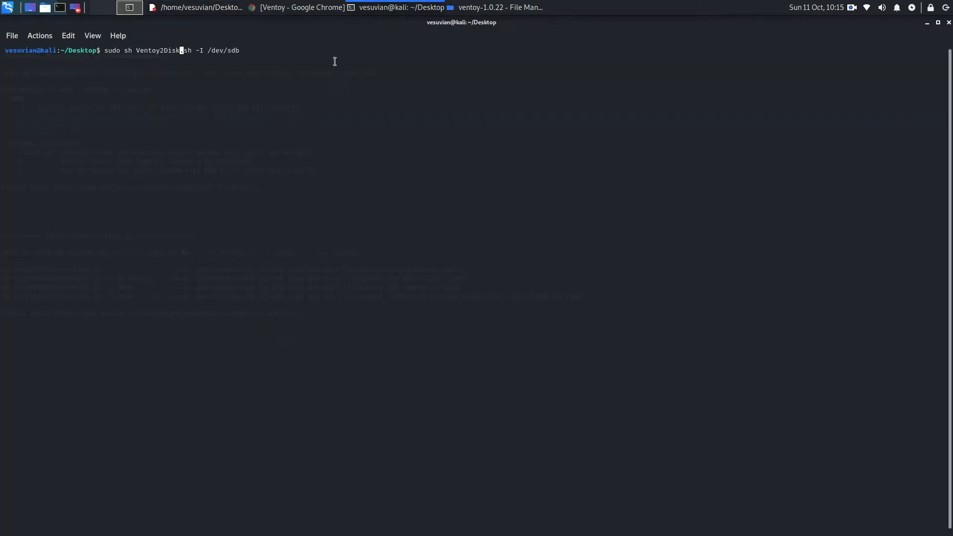
Step: Try the -u option in the Ventoy2Disk.sh command and put the -I option back
{"action": "key", "text": "Right"}
{"action": "key", "text": "Right"}
{"action": "key", "text": "Right"}
{"action": "key", "text": "Right"}
{"action": "key", "text": "Right"}
Step: Try to run sudo sh Ventoy2Disk.sh -I /dev/sdb from the Desktop folder, authenticating with the account password
{"action": "key", "text": "Right"}
{"action": "key", "text": "Right"}
{"action": "key", "text": "Right"}
{"action": "key", "text": "Right"}
{"action": "key", "text": "Right"}
{"action": "key", "text": "Right"}
{"action": "key", "text": "Right"}
{"action": "key", "text": "Right"}
{"action": "key", "text": "Right"}
{"action": "key", "text": "Left"}
{"action": "key", "text": "Left"}
{"action": "key", "text": "Left"}
{"action": "key", "text": "Left"}
{"action": "key", "text": "Left"}
{"action": "key", "text": "Left"}
{"action": "key", "text": "Left"}
{"action": "key", "text": "Left"}
{"action": "key", "text": "BackSpace"}
{"action": "type", "text": "u"}
{"action": "key", "text": "BackSpace"}
{"action": "type", "text": "I"}
{"action": "key", "text": "Right"}
{"action": "key", "text": "Right"}
{"action": "key", "text": "Right"}
{"action": "key", "text": "Right"}
{"action": "key", "text": "Right"}
{"action": "key", "text": "Right"}
{"action": "key", "text": "Right"}
{"action": "key", "text": "Right"}
{"action": "key", "text": "Return"}
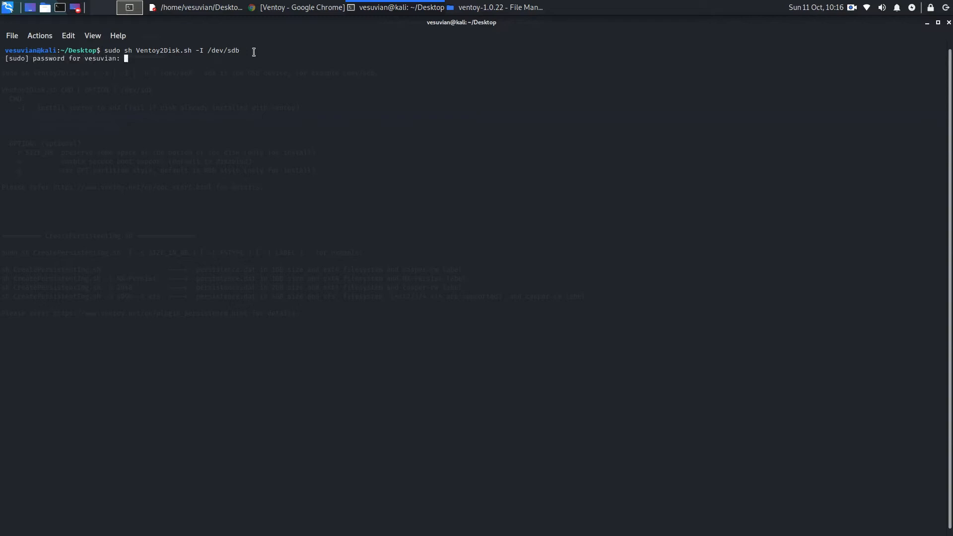
{"action": "key", "text": "Return"}
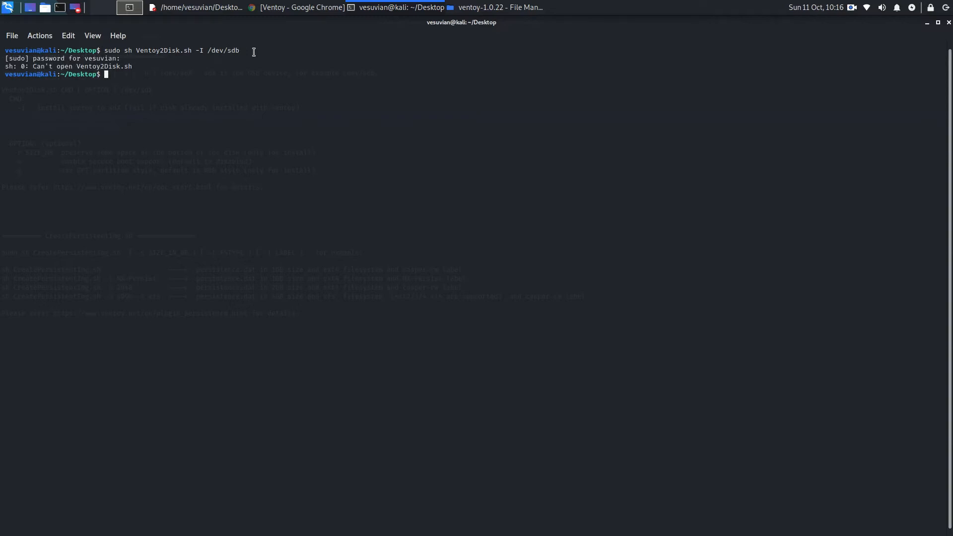
Step: Close the terminal and README windows, and open a new terminal in the ventoy-1.0.22 folder
{"action": "left_click", "coordinate": [947, 24]}
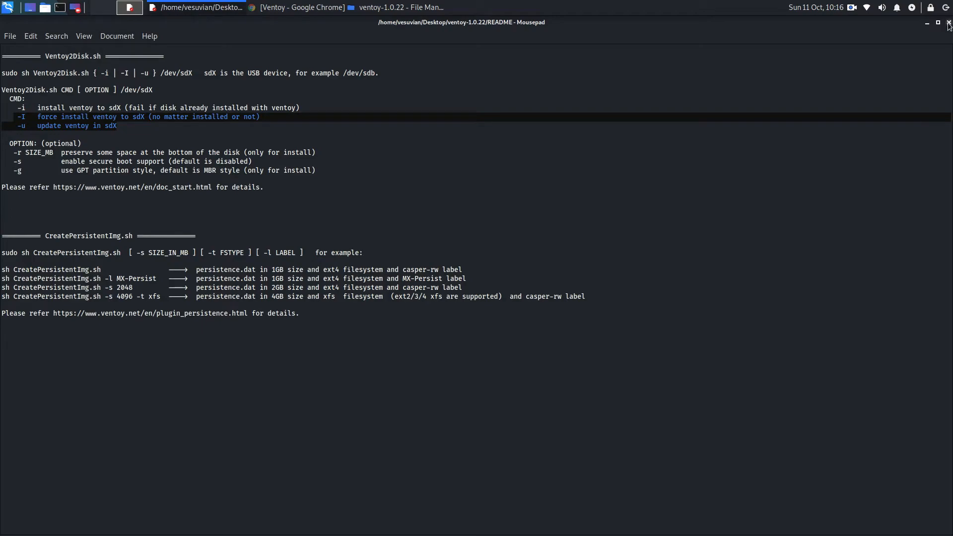
{"action": "left_click", "coordinate": [948, 23]}
{"action": "right_click", "coordinate": [360, 217]}
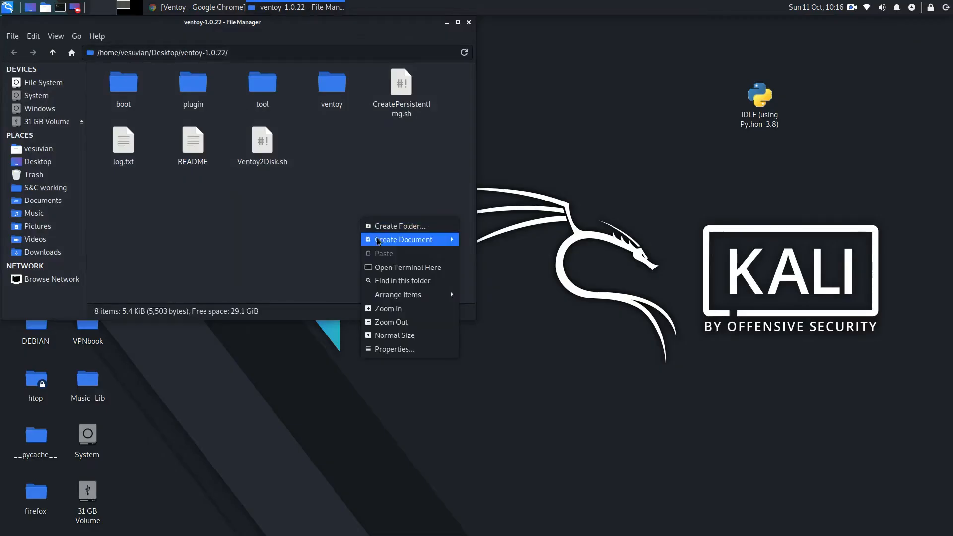
{"action": "left_click", "coordinate": [376, 268]}
Step: Run sudo sh Ventoy2Disk.sh -I /dev/sdb in the ventoy-1.0.22 folder, entering the account password and answering y to both confirmations
{"action": "type", "text": "sudo sh Ventoy2Disk.sh -I /dev/sdb"}
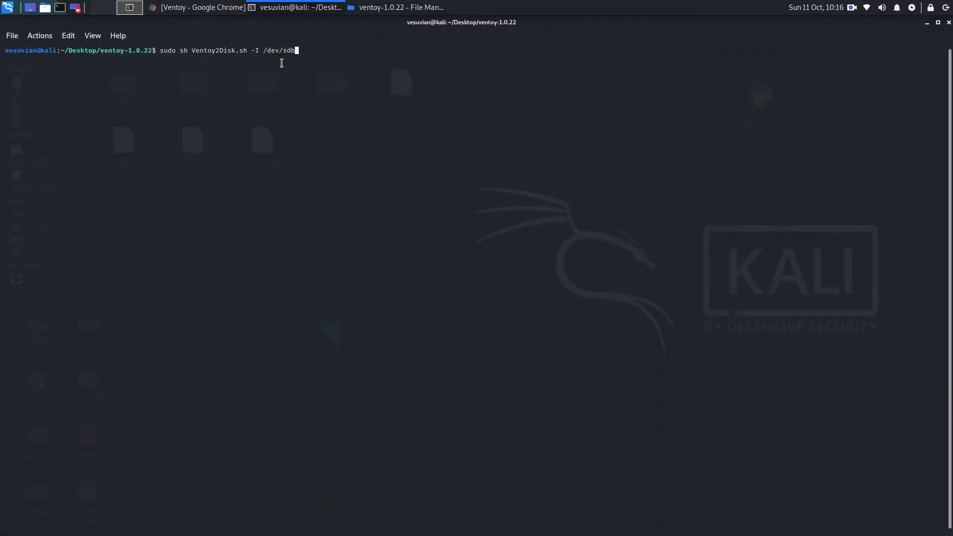
{"action": "key", "text": "Return"}
{"action": "key", "text": "Return"}
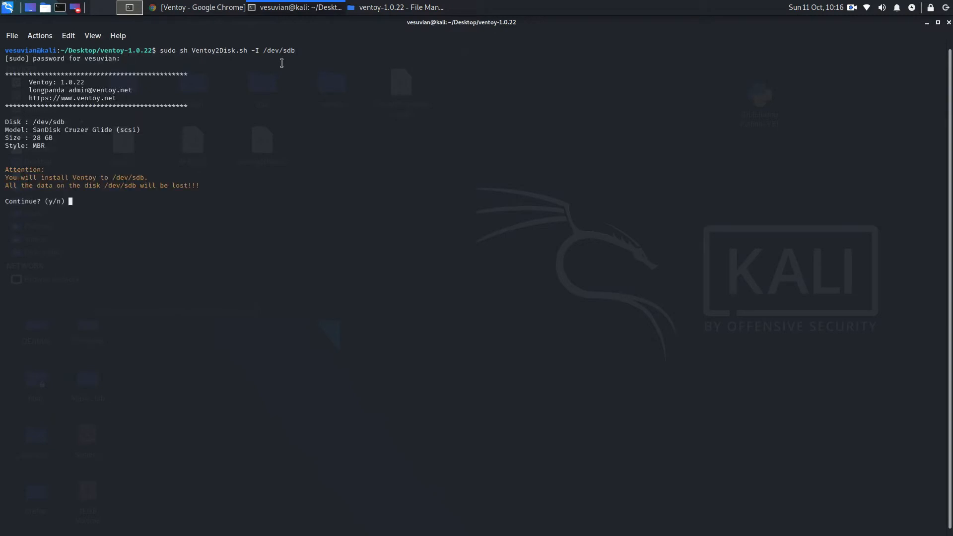
{"action": "type", "text": "y"}
{"action": "key", "text": "Return"}
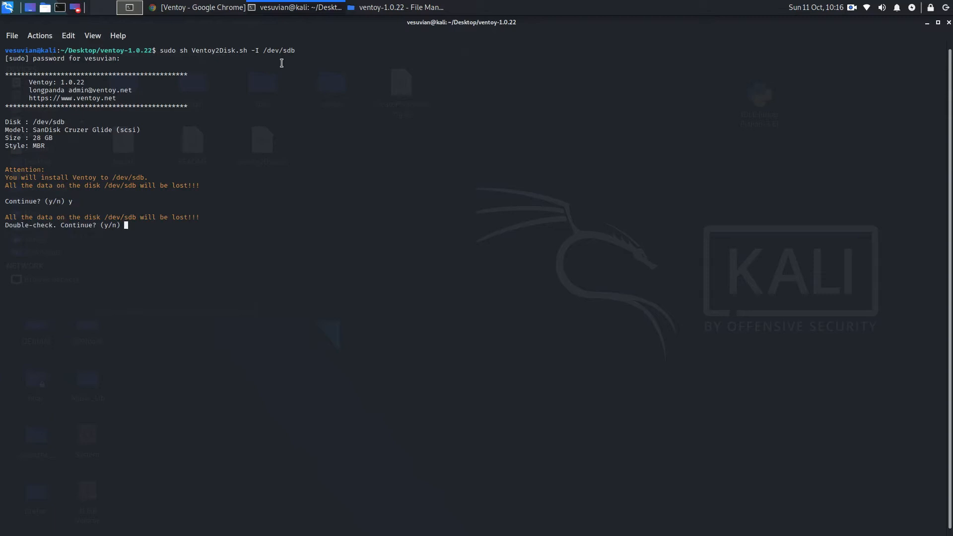
{"action": "type", "text": "y"}
{"action": "key", "text": "Return"}
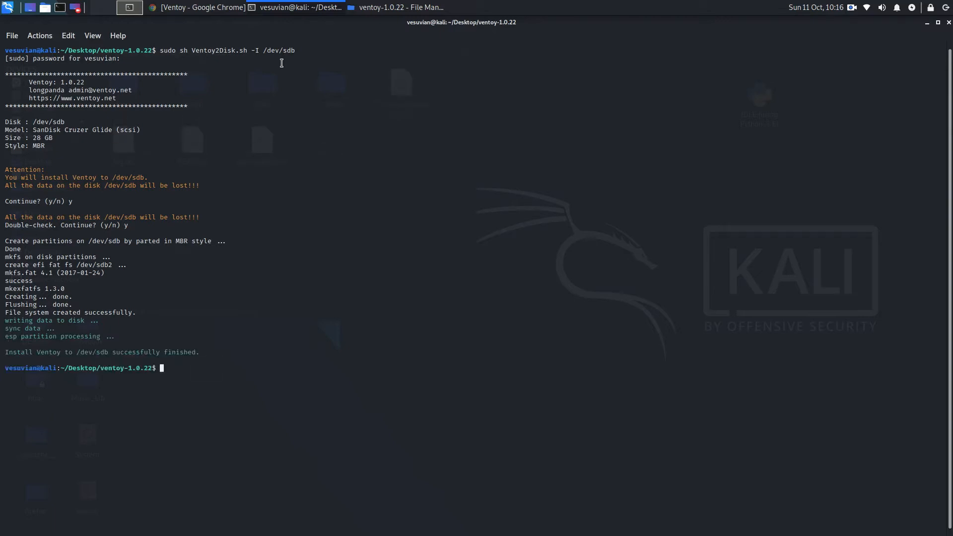
Step: Minimise the terminal and inspect the contents of the ventoy drive and the ventoy-1.0.22 folder in the file manager
{"action": "left_click", "coordinate": [926, 23]}
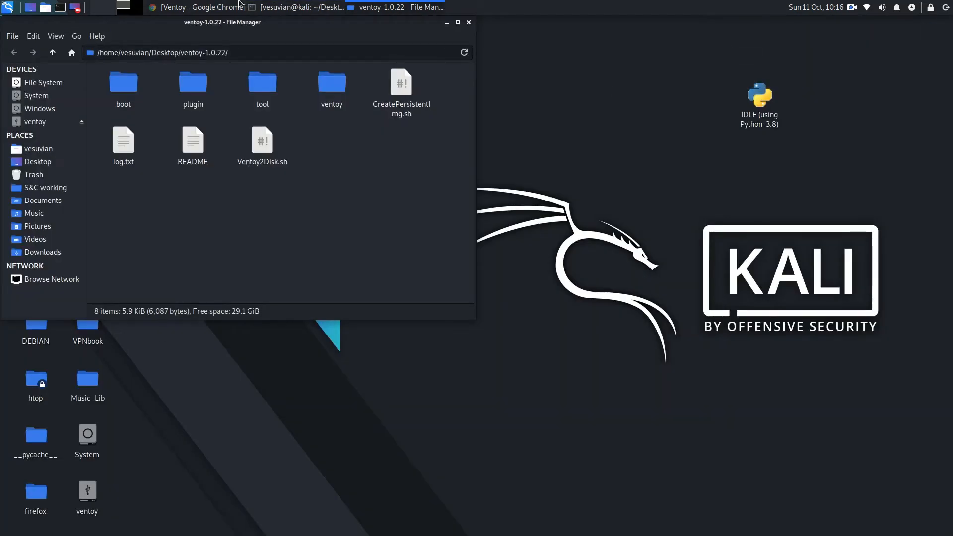
{"action": "left_click", "coordinate": [303, 8]}
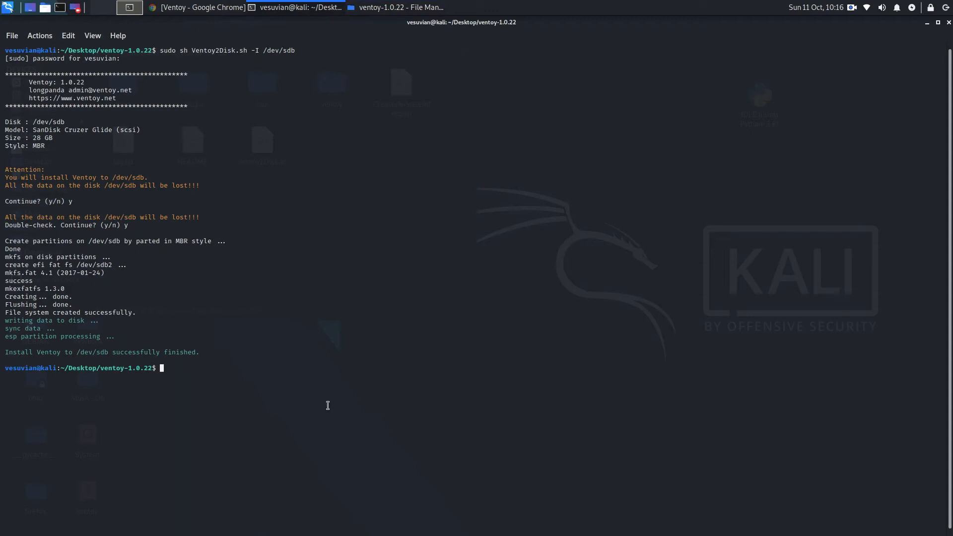
{"action": "left_click", "coordinate": [925, 23]}
{"action": "left_click_drag", "start_coordinate": [309, 24], "coordinate": [522, 91]}
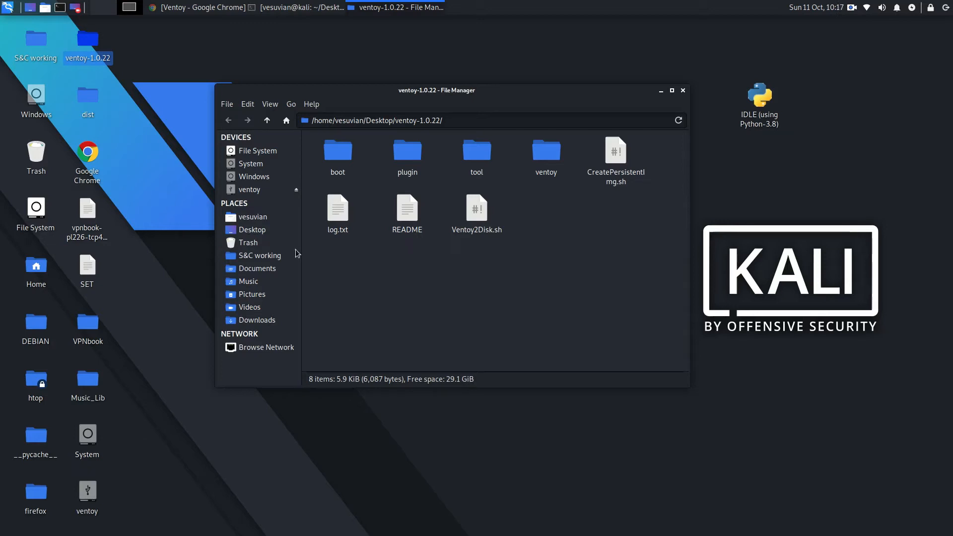
{"action": "left_click", "coordinate": [243, 191]}
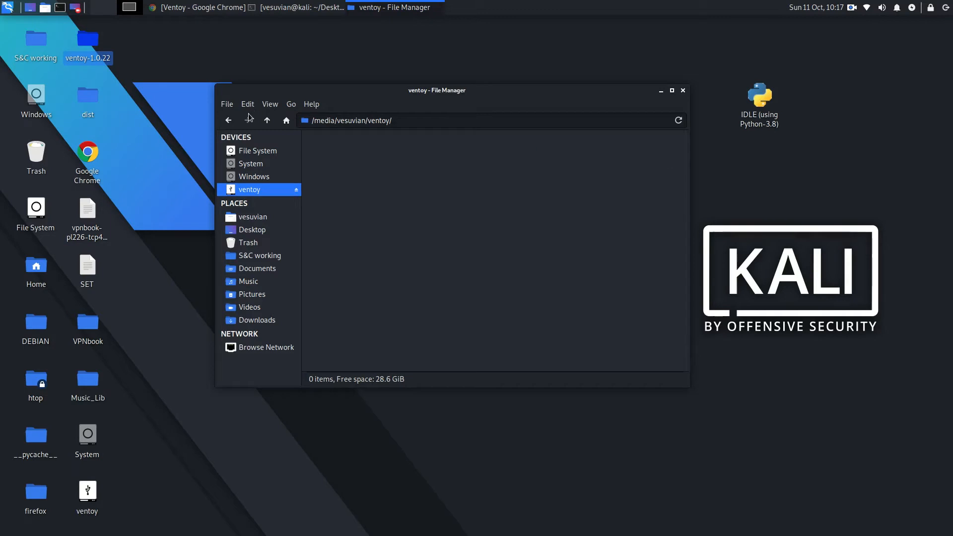
{"action": "left_click", "coordinate": [229, 122]}
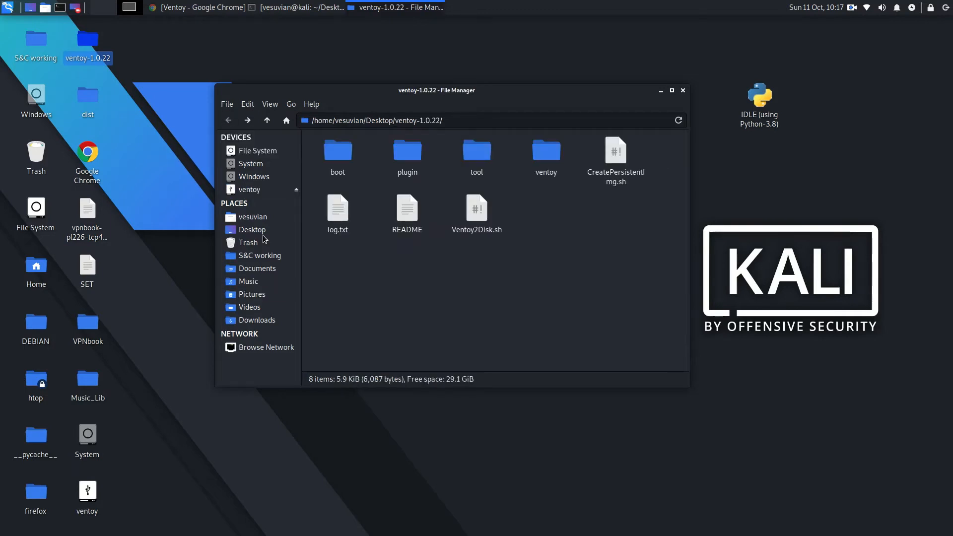
{"action": "left_click", "coordinate": [268, 192]}
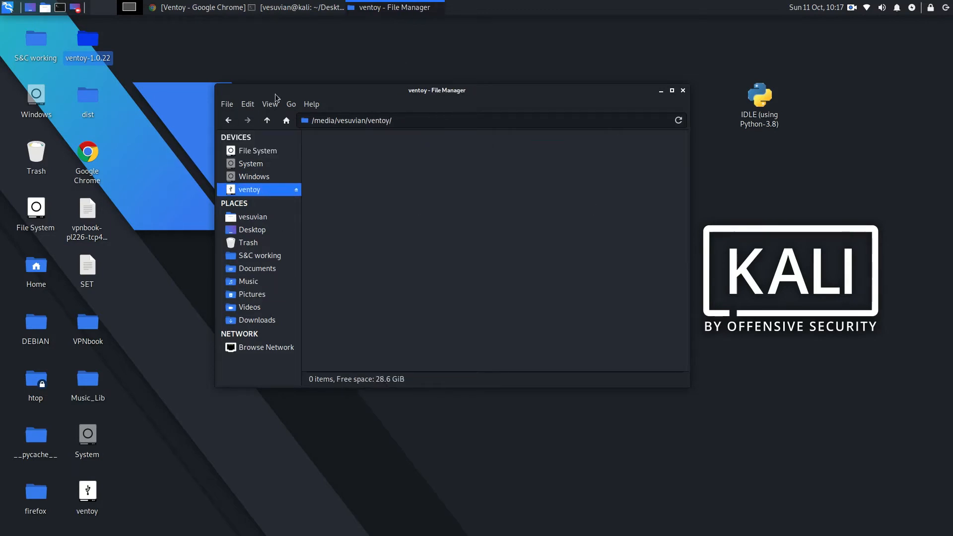
{"action": "left_click", "coordinate": [227, 121]}
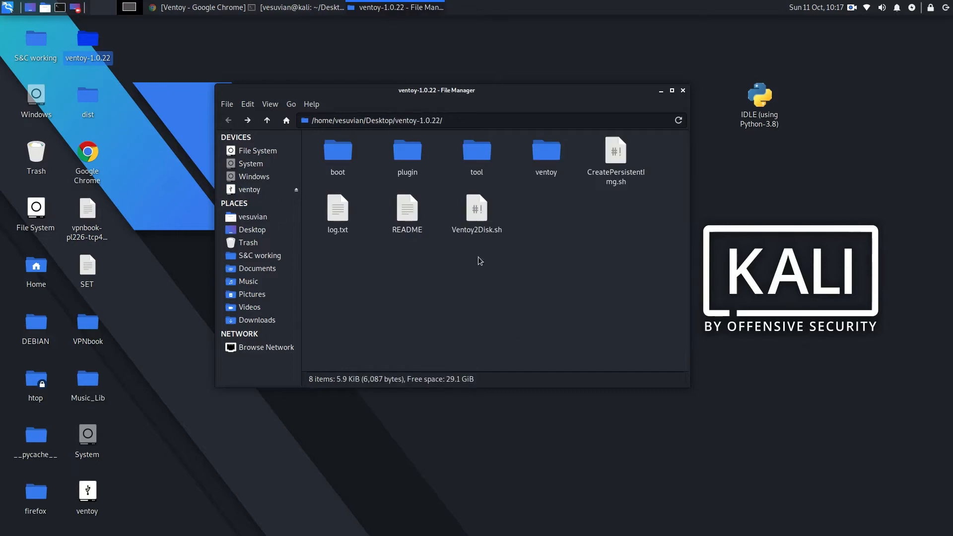
Step: Copy debian-live-10.6.0-amd64-cinnamon.iso from the Downloads folder to the ventoy drive
{"action": "left_click", "coordinate": [258, 320]}
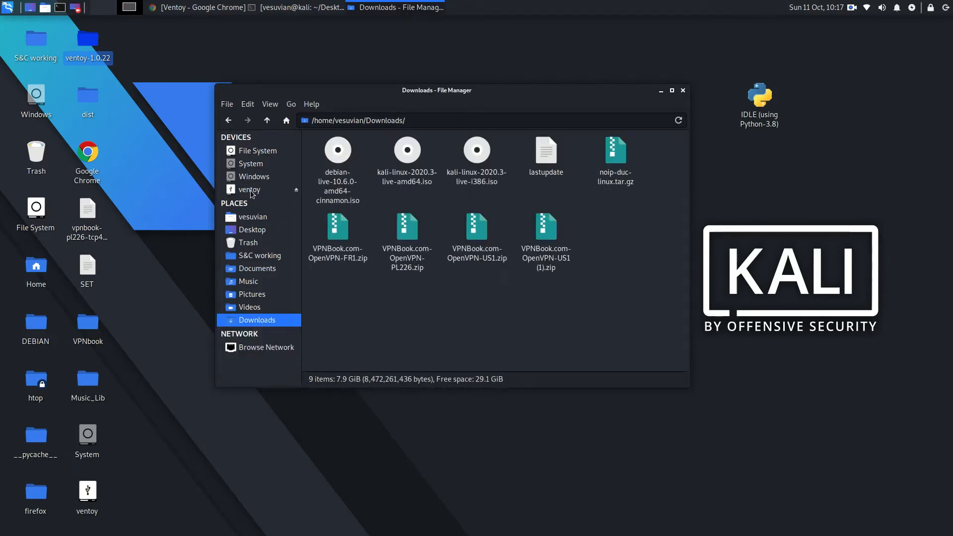
{"action": "left_click", "coordinate": [338, 158]}
{"action": "right_click", "coordinate": [338, 159]}
{"action": "mouse_move", "coordinate": [384, 211]}
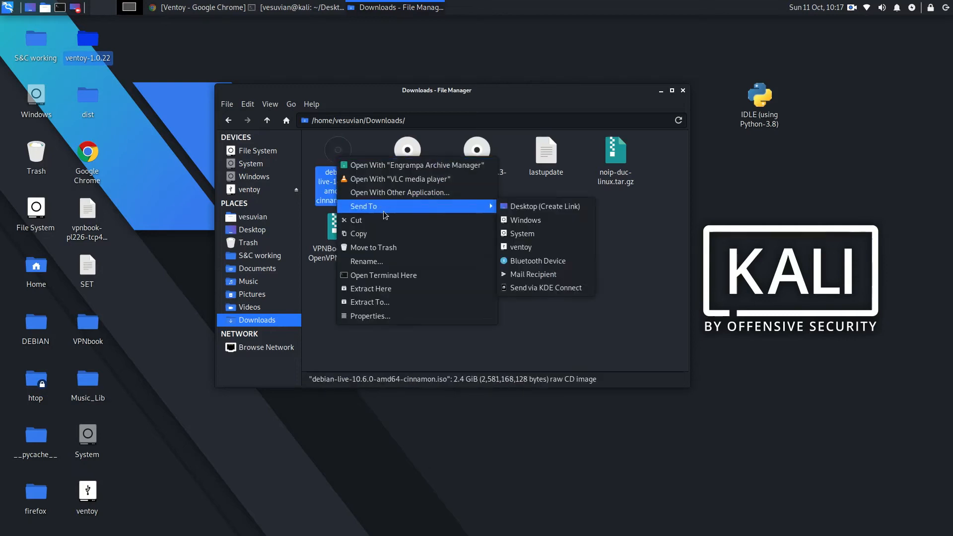
{"action": "left_click", "coordinate": [377, 233]}
{"action": "left_click", "coordinate": [279, 190]}
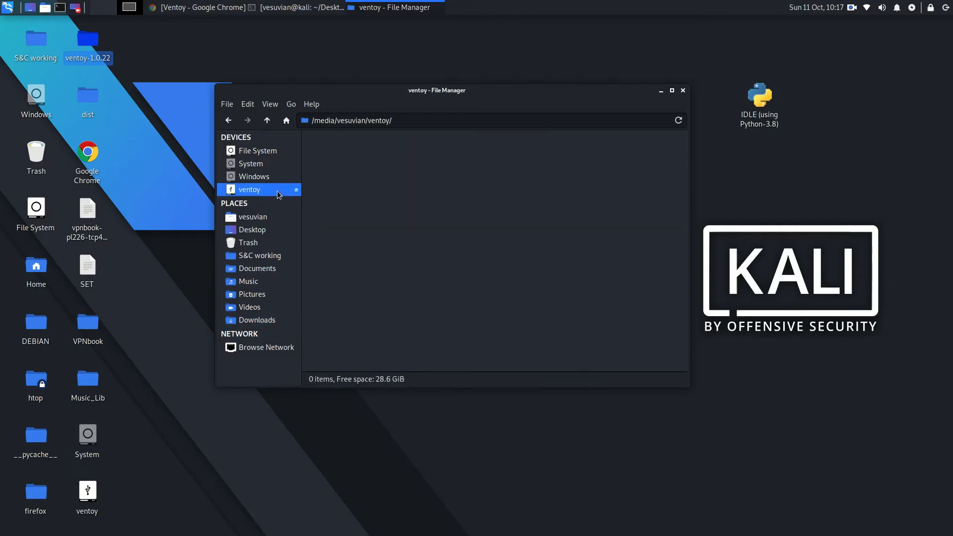
{"action": "right_click", "coordinate": [425, 174]}
{"action": "left_click", "coordinate": [457, 206]}
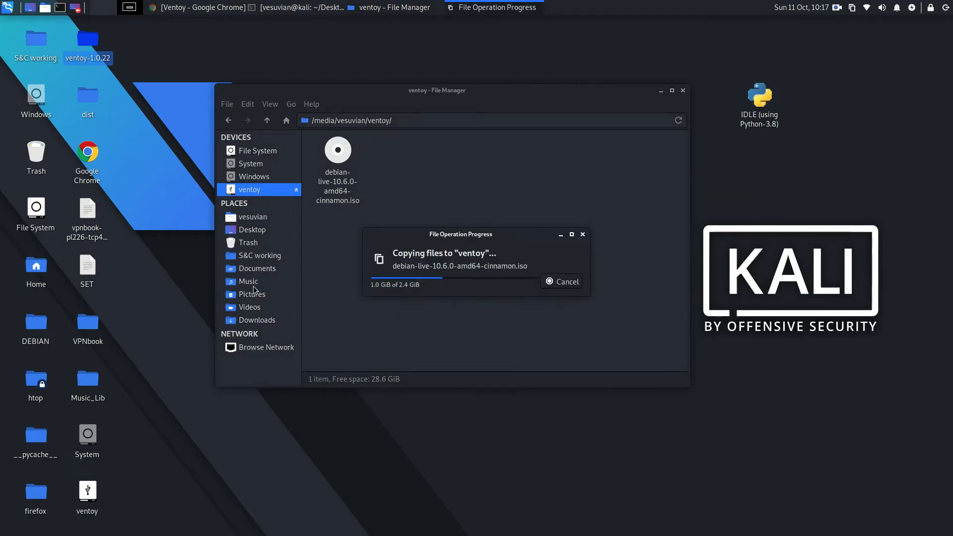
Step: Copy kali-linux-2020.3-live-amd64.iso from the Downloads folder to the ventoy drive
{"action": "left_click", "coordinate": [253, 321]}
{"action": "right_click", "coordinate": [409, 153]}
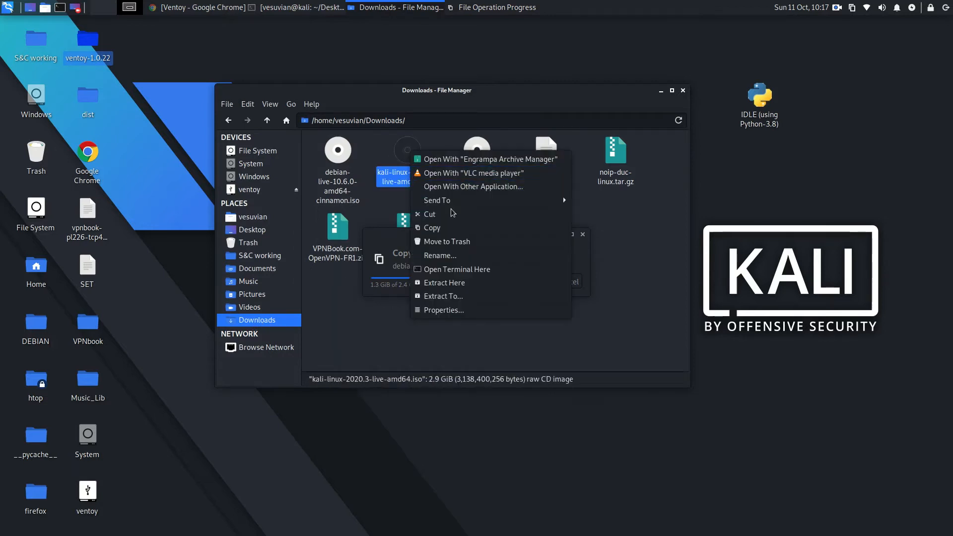
{"action": "left_click", "coordinate": [451, 228]}
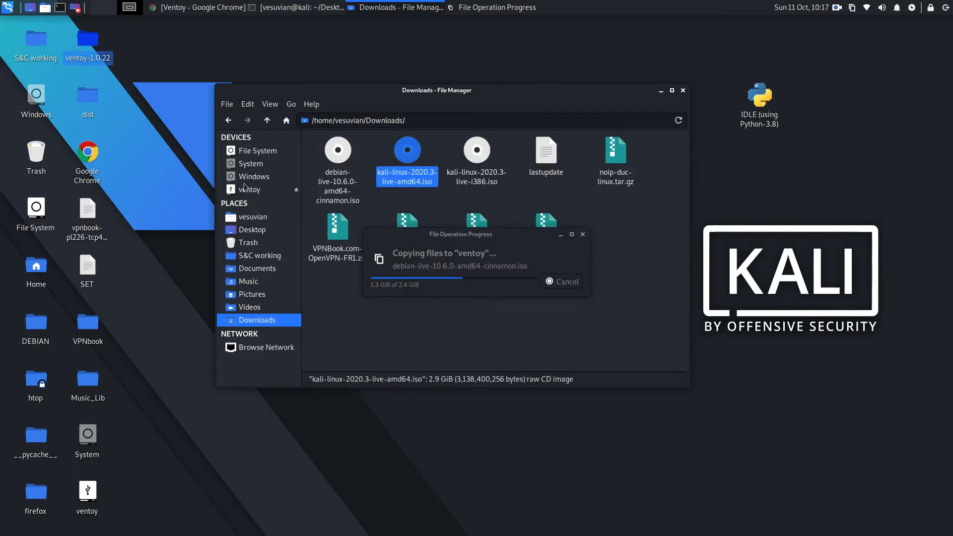
{"action": "left_click", "coordinate": [263, 191]}
{"action": "right_click", "coordinate": [400, 166]}
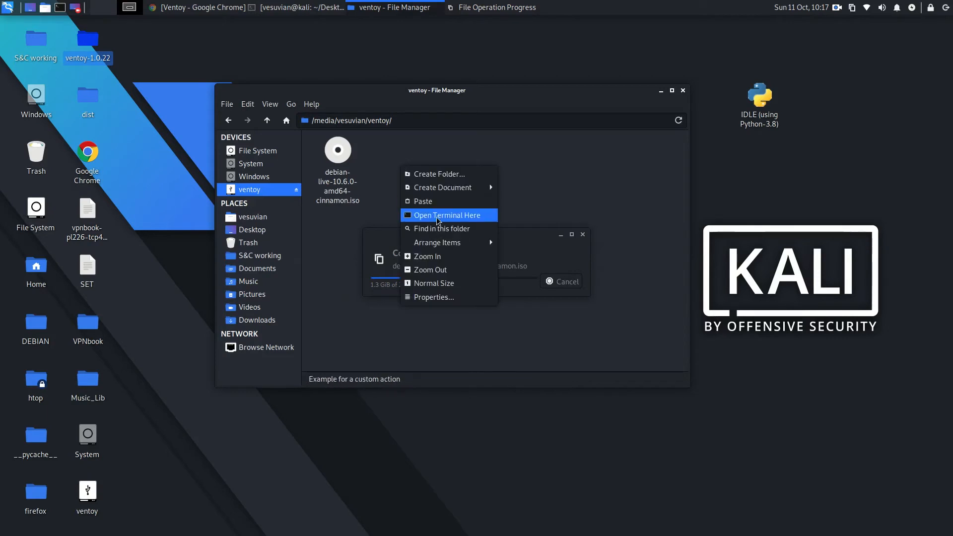
{"action": "left_click", "coordinate": [434, 201]}
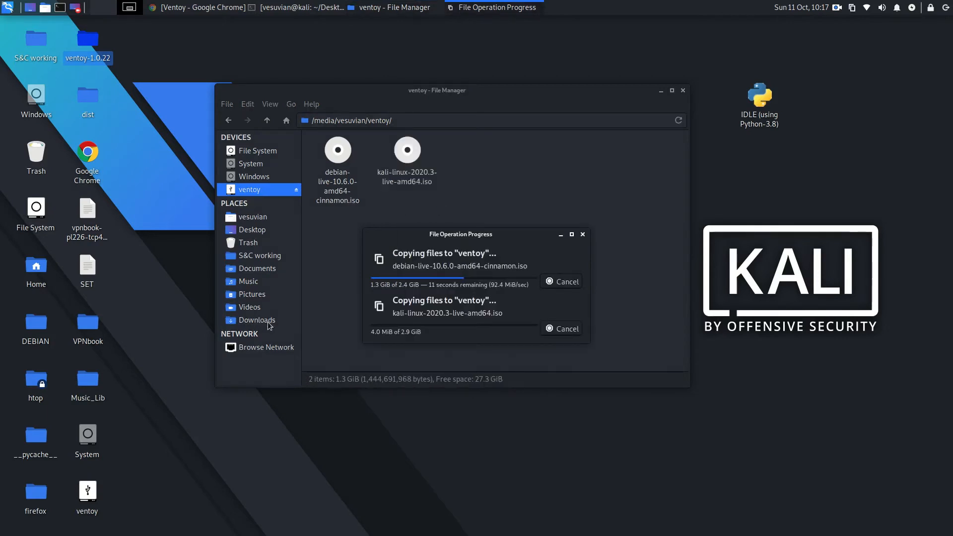
Step: Copy kali-linux-2020.3-live-i386.iso from the Downloads folder to the ventoy drive, and let all file transfers finish
{"action": "left_click", "coordinate": [269, 323]}
{"action": "right_click", "coordinate": [496, 191]}
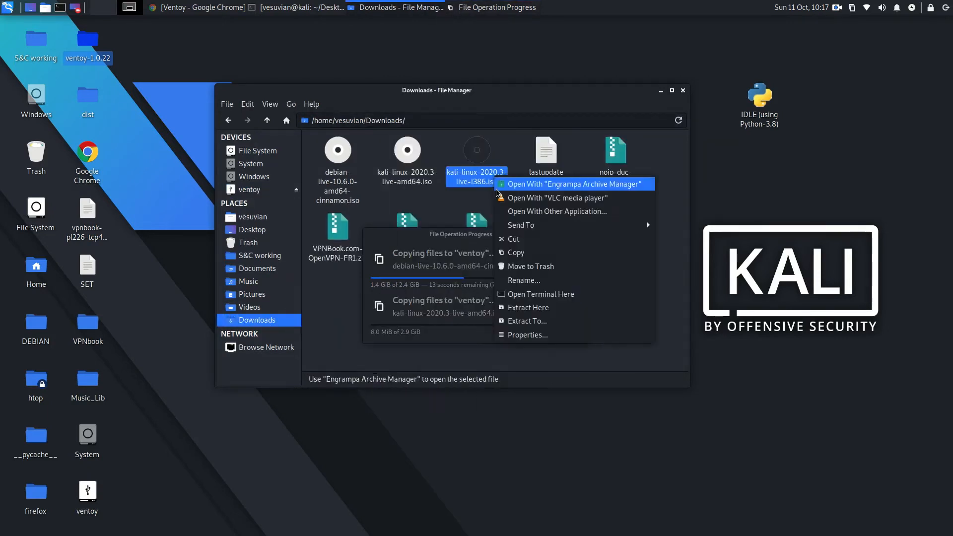
{"action": "left_click", "coordinate": [516, 252]}
{"action": "left_click", "coordinate": [264, 188]}
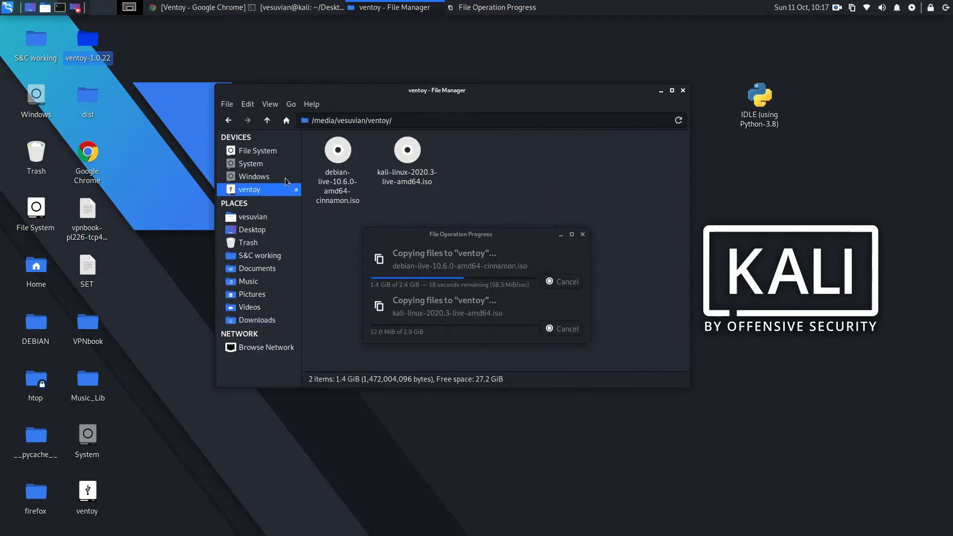
{"action": "right_click", "coordinate": [498, 189]}
{"action": "left_click", "coordinate": [537, 224]}
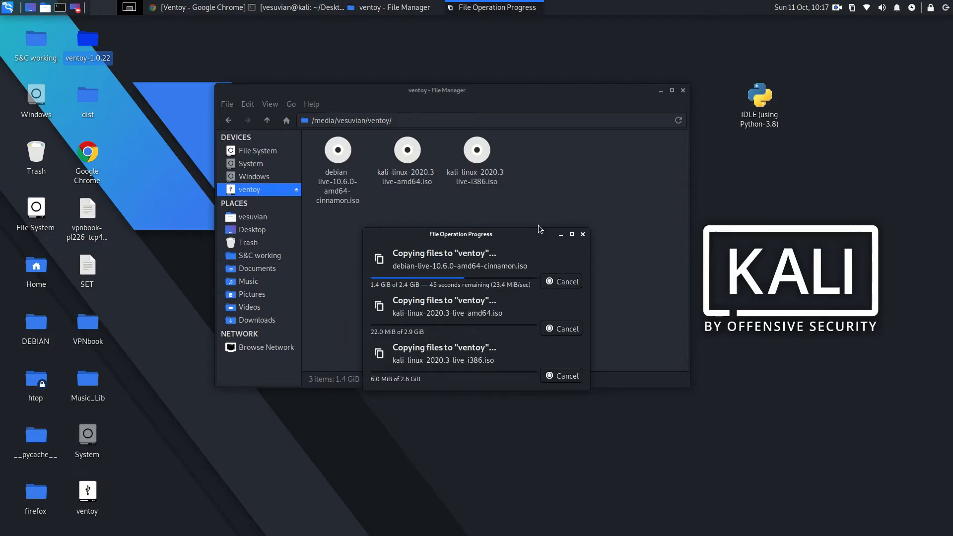
{"action": "left_click_drag", "start_coordinate": [450, 237], "coordinate": [497, 225]}
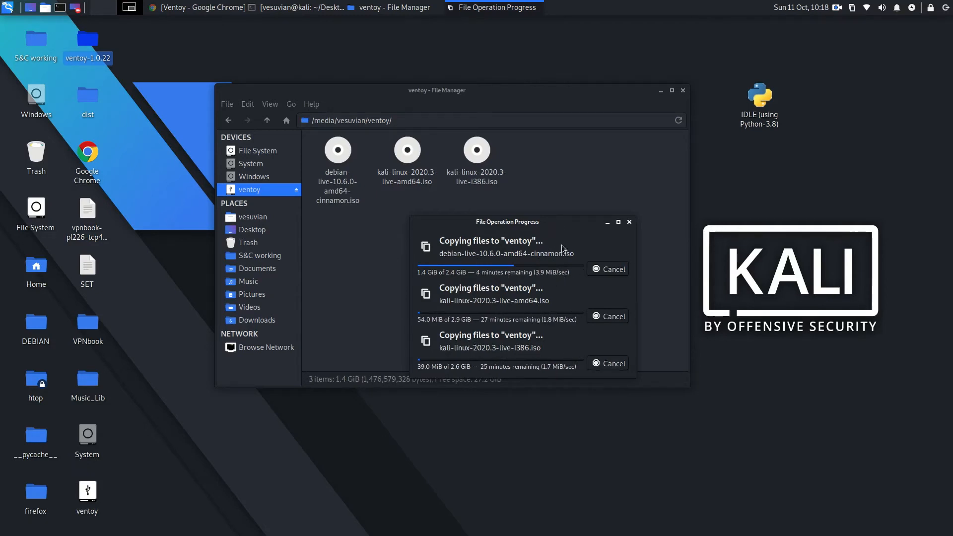
{"action": "left_click_drag", "start_coordinate": [537, 222], "coordinate": [463, 233]}
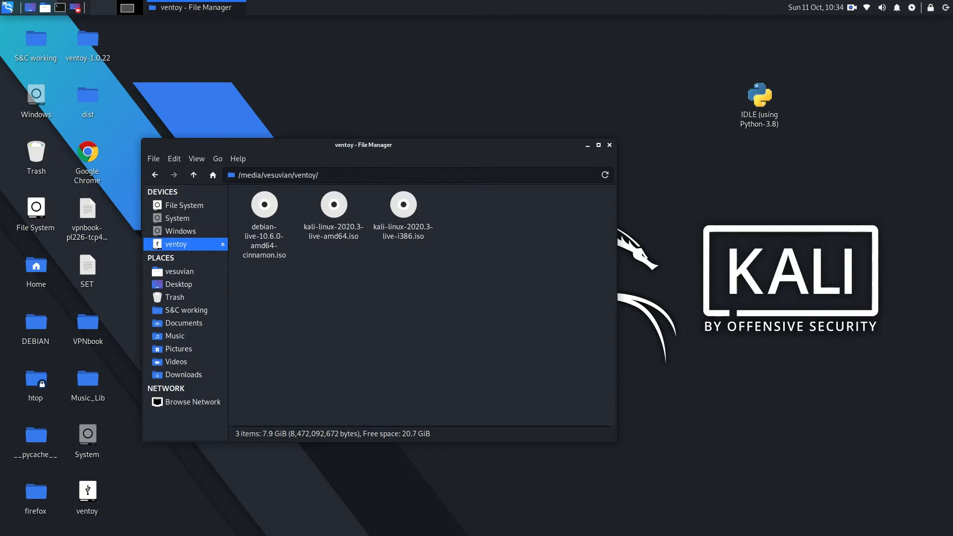
Step: Unmount and reopen the ventoy drive, and eject it
{"action": "right_click", "coordinate": [157, 247]}
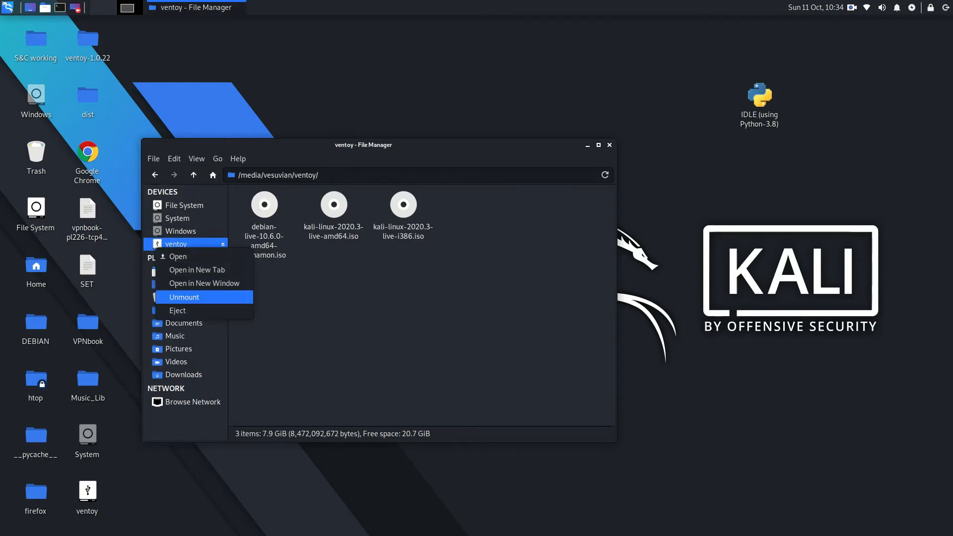
{"action": "left_click", "coordinate": [184, 297]}
{"action": "left_click", "coordinate": [176, 243]}
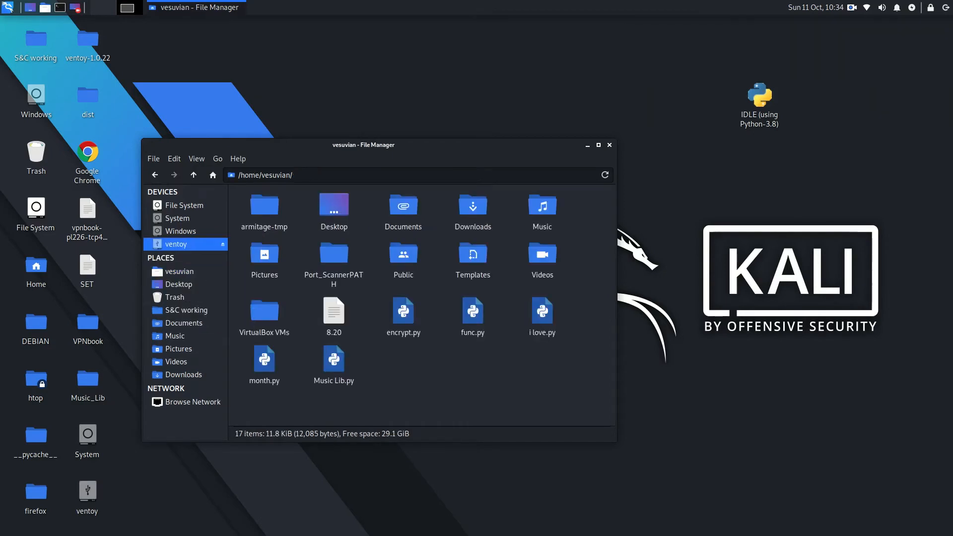
{"action": "right_click", "coordinate": [194, 244]}
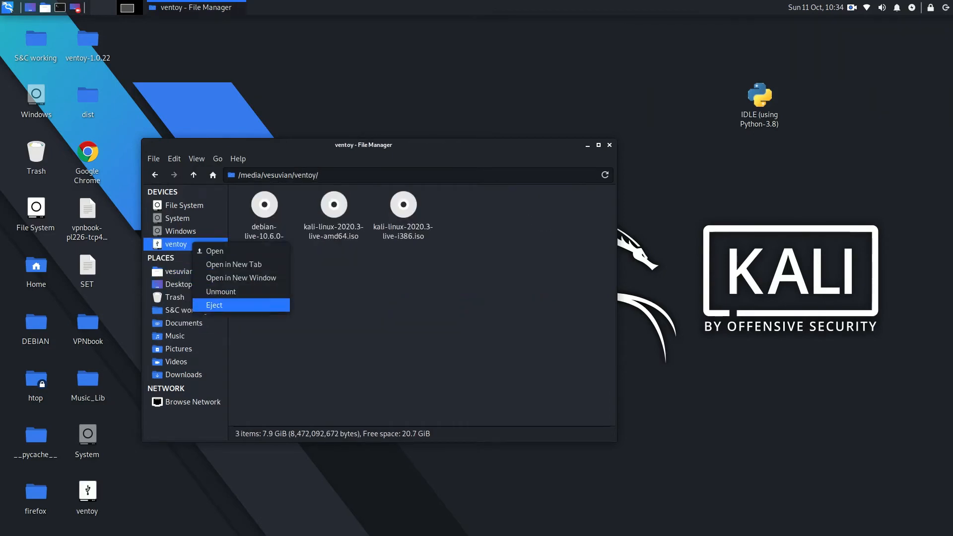
{"action": "left_click", "coordinate": [209, 306]}
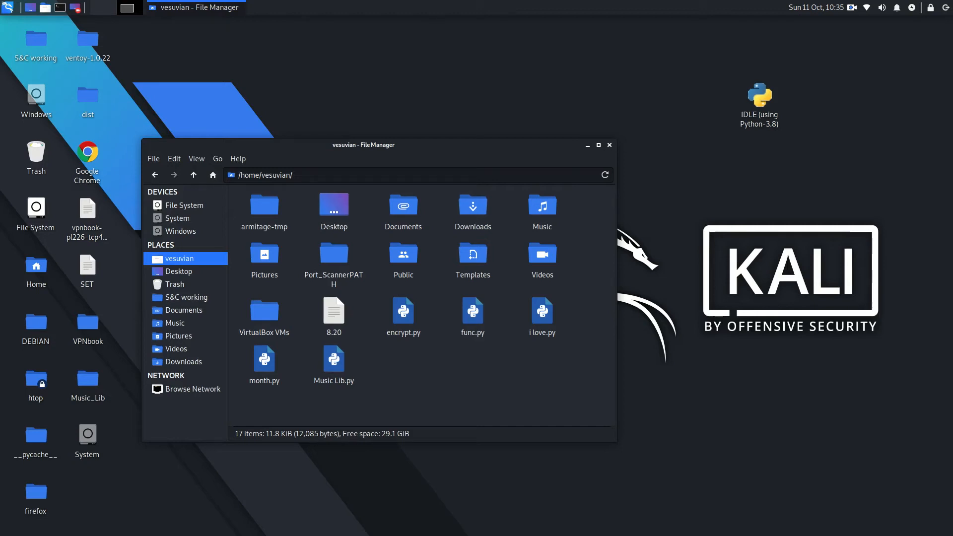
{"action": "left_click", "coordinate": [851, 7]}
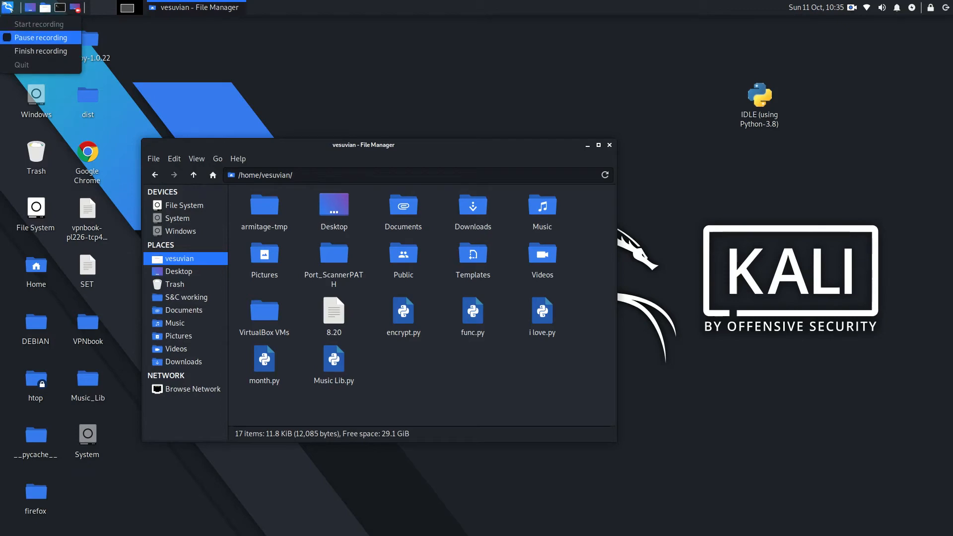
{"action": "key", "text": "Down"}
{"action": "key", "text": "Return"}
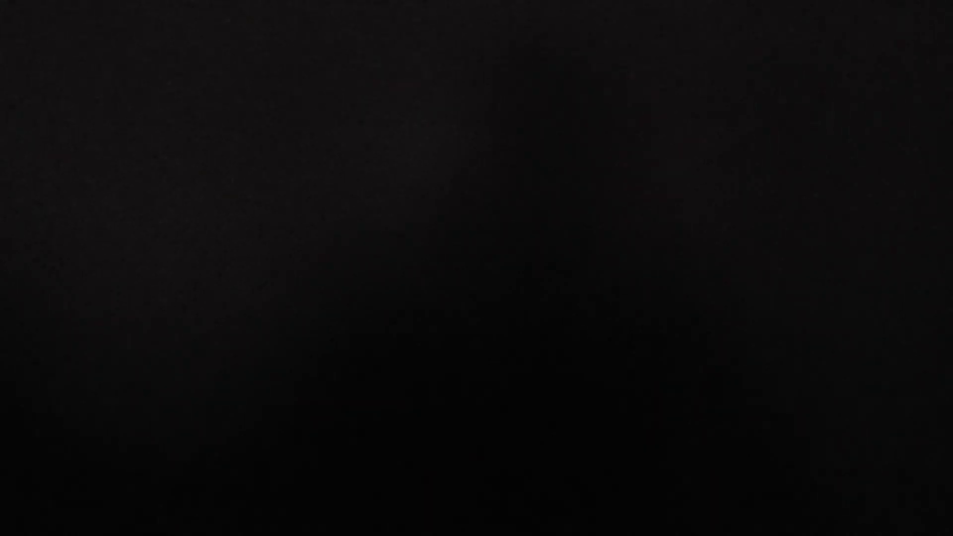